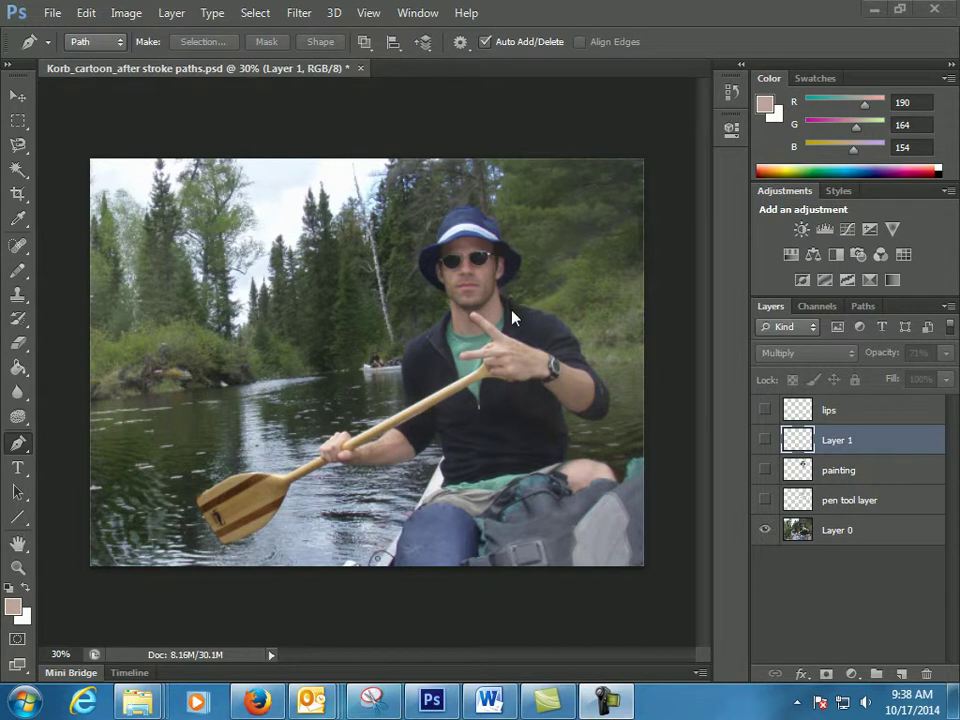
- Switch to Firefox to view the Photoshop Cartoon Effect Tutorial #1 page, and return to the Photoshop document
click(873, 10)
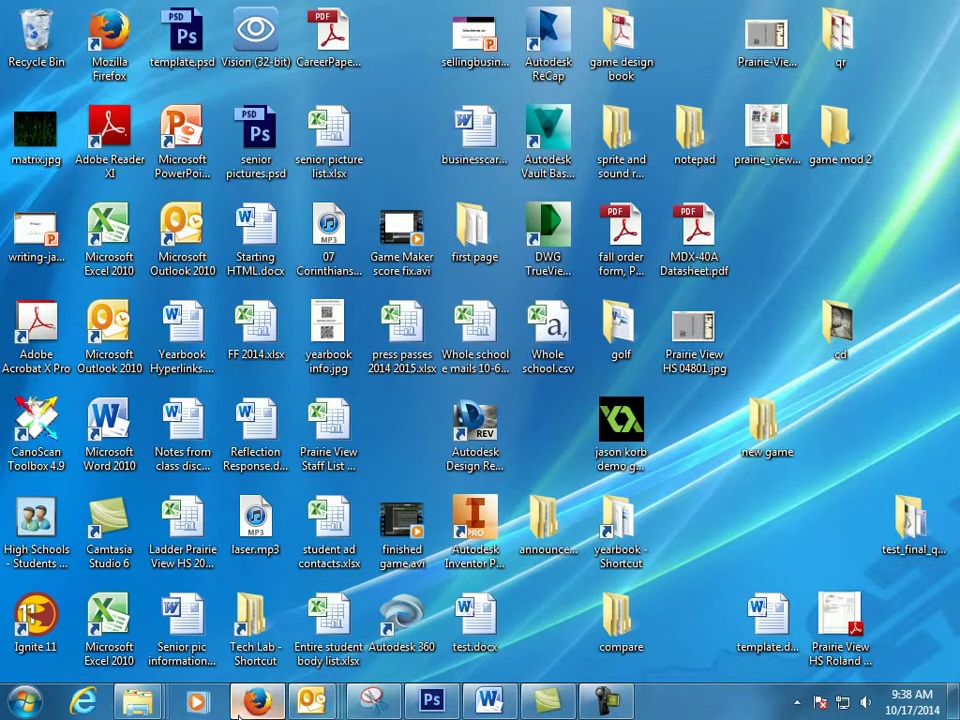
click(252, 703)
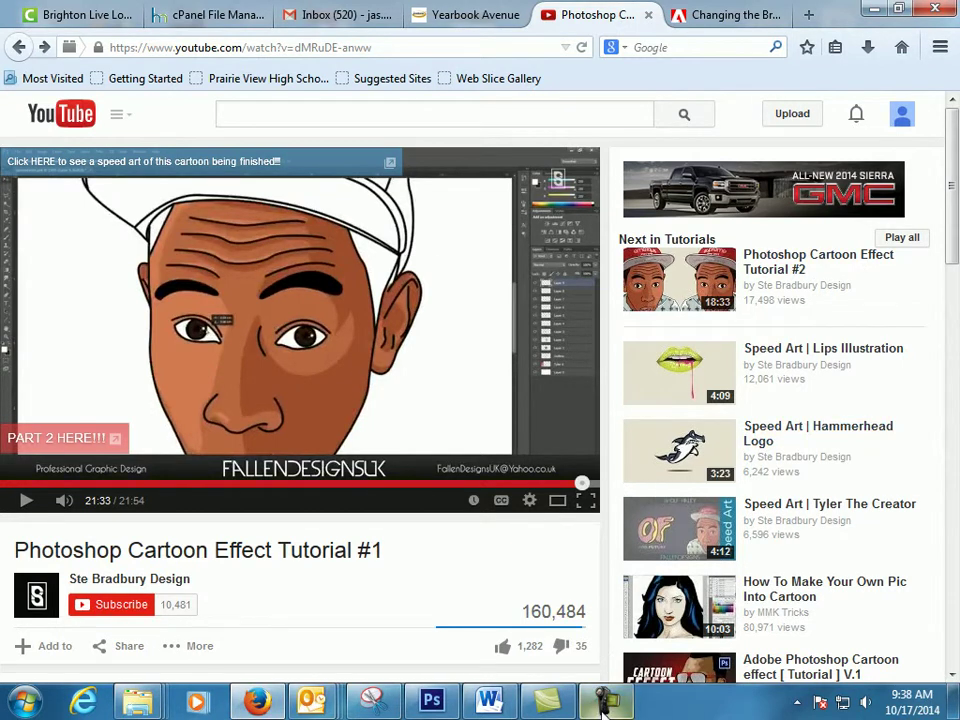
mouse_move(432, 700)
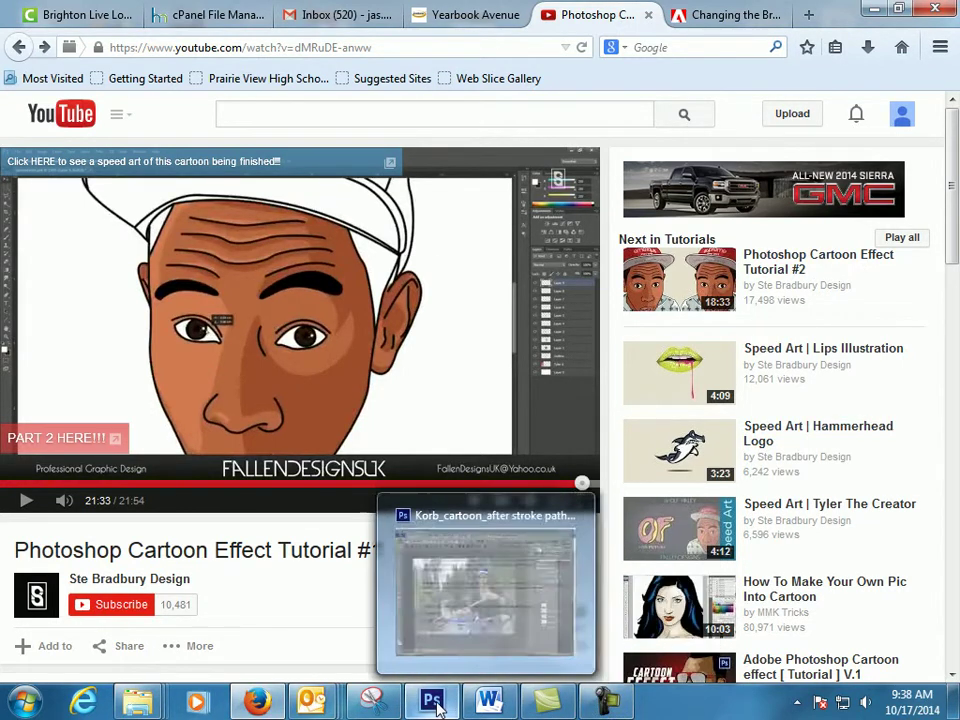
click(440, 700)
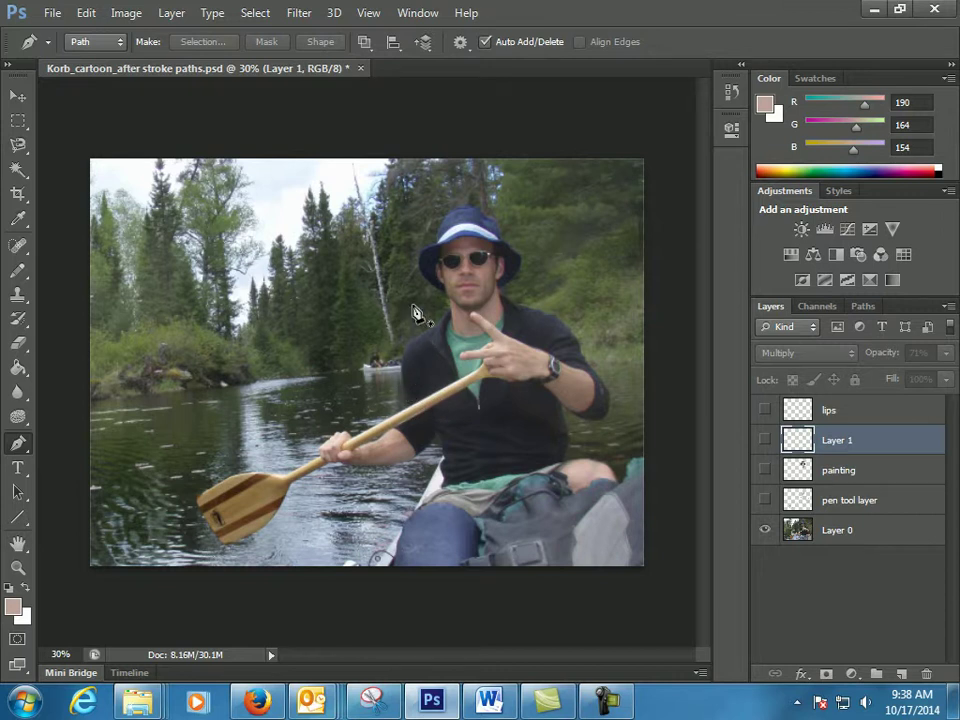
- Show the pen tool layer, painting, Layer 1 and lips layers, and hide the Layer 0 photo
click(766, 501)
click(765, 470)
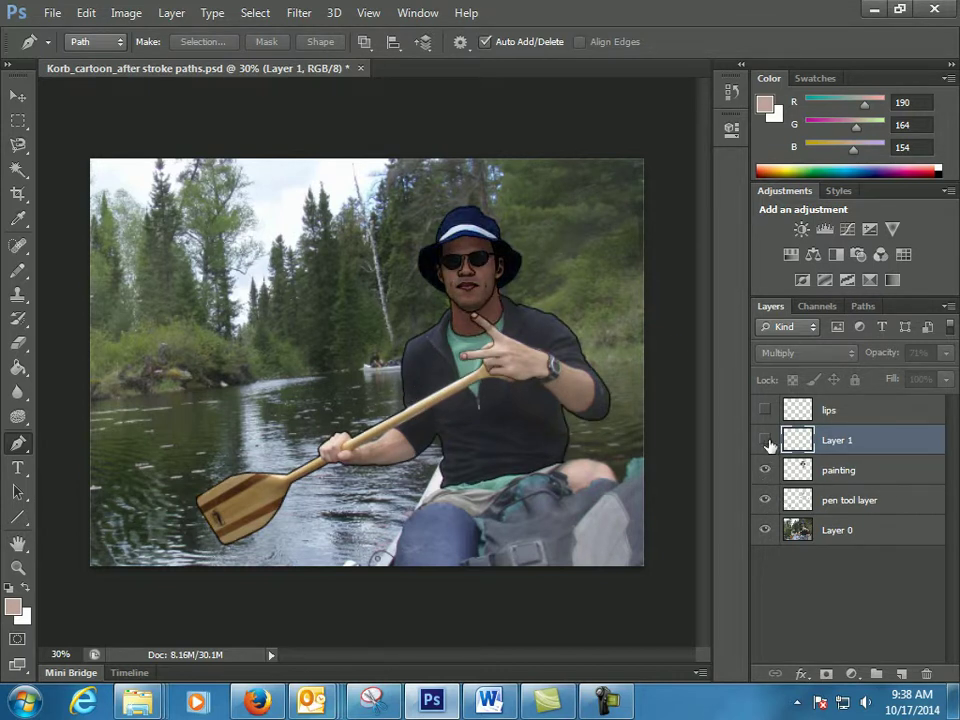
click(765, 440)
click(765, 410)
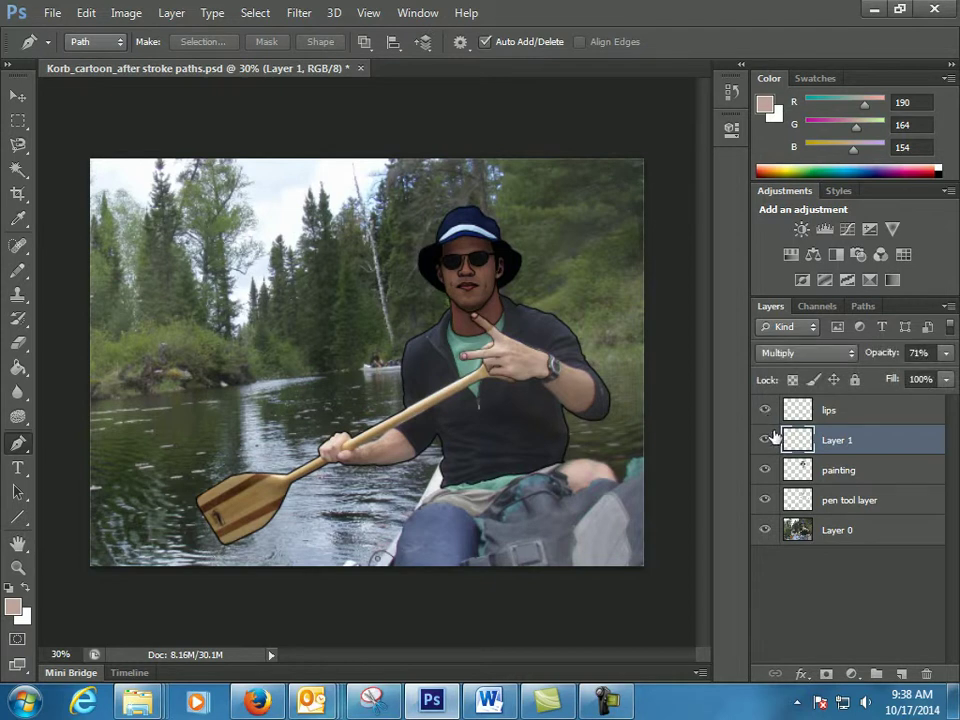
click(765, 530)
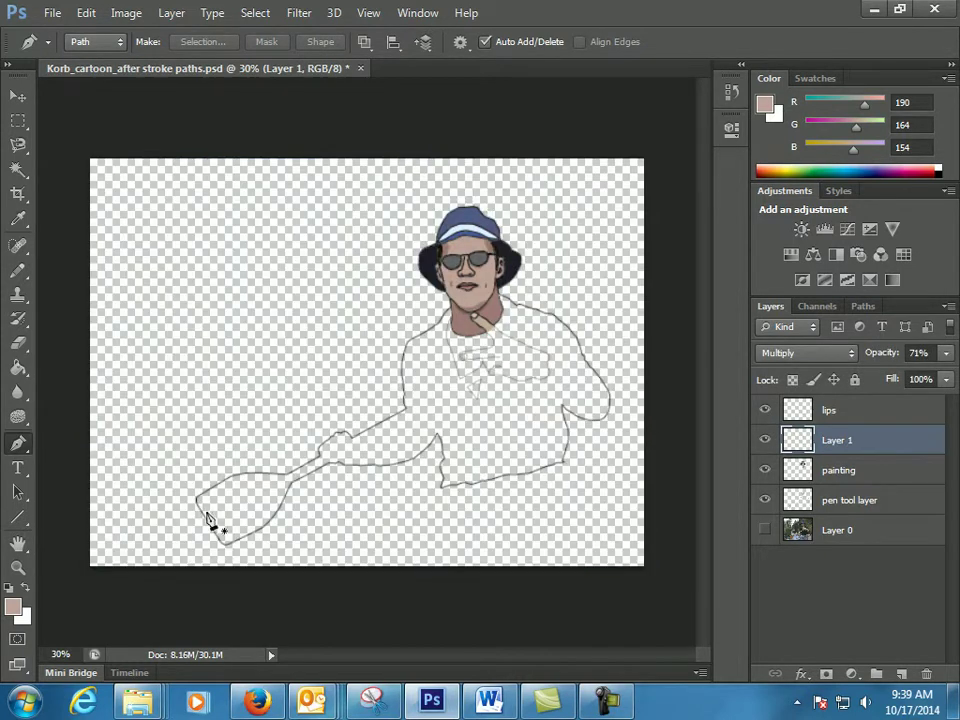
- Examine the painted cartoon face and neck up close, and the whole head with its surrounding outlines
click(17, 570)
click(467, 308)
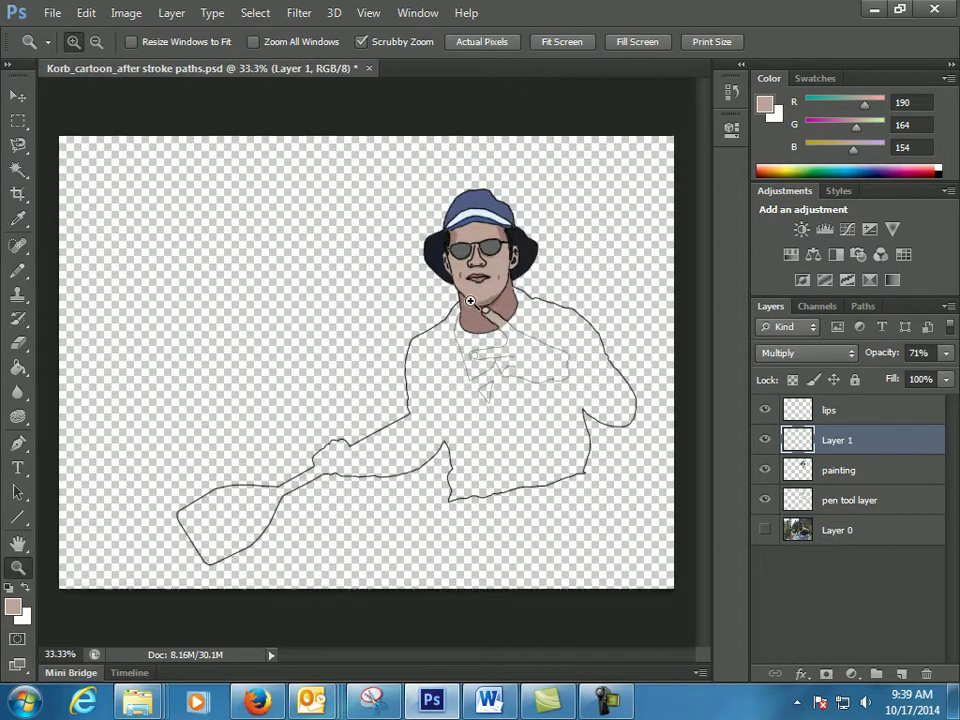
click(468, 302)
click(472, 300)
click(478, 298)
click(523, 257)
drag(523, 257, 398, 383)
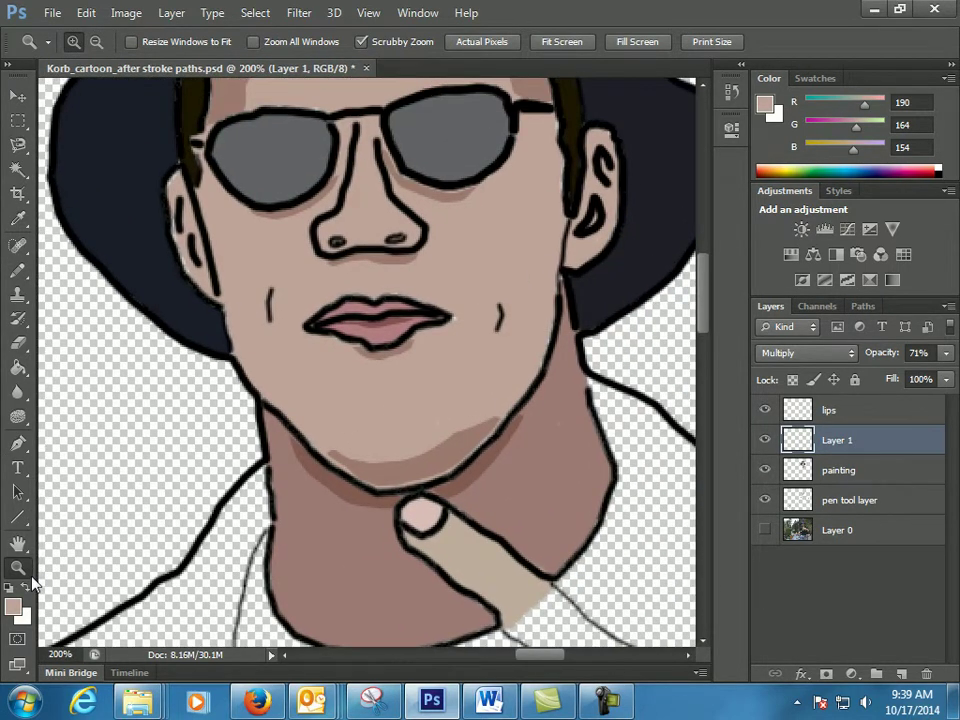
key(alt)
alt+click(229, 311)
alt+click(258, 300)
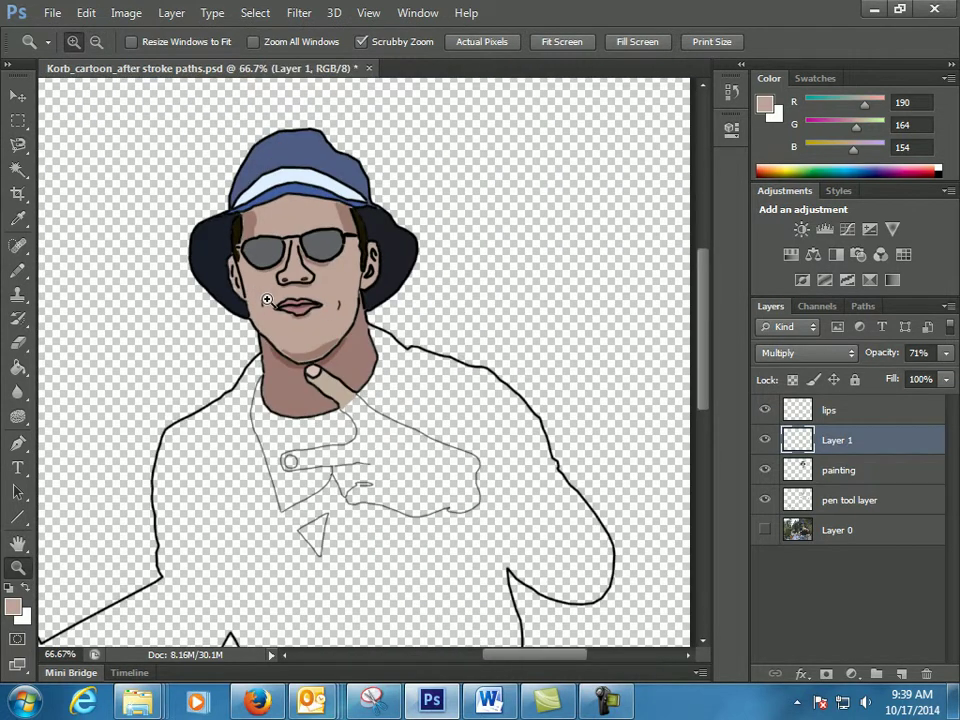
drag(331, 304, 375, 396)
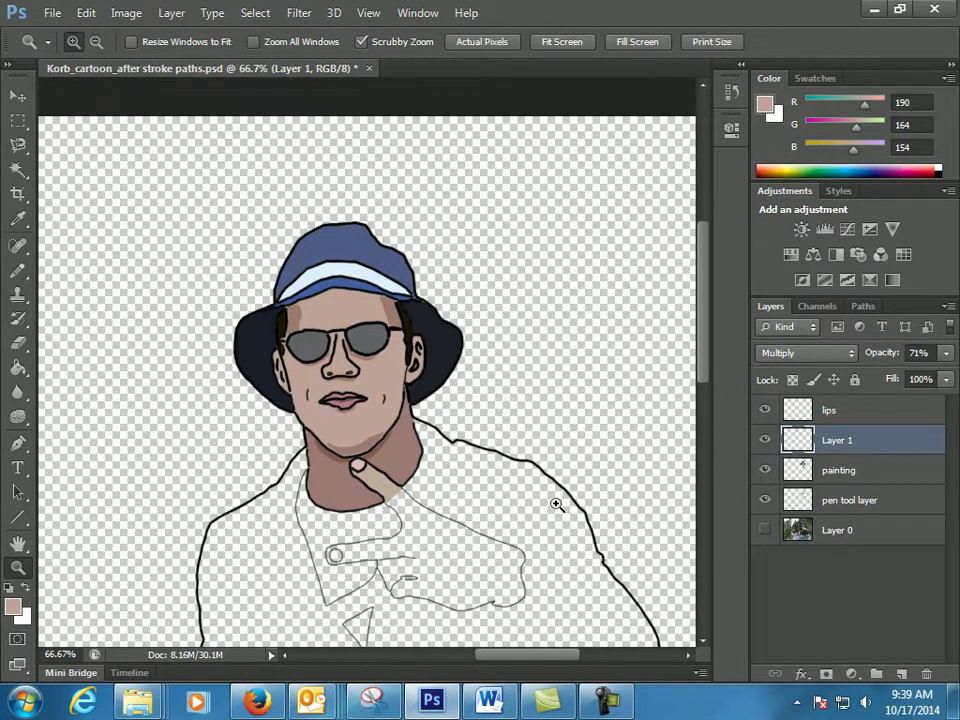
- Hide the lips, Layer 1, painting and pen tool layers and show the original photo on Layer 0
drag(765, 410, 767, 465)
click(766, 499)
click(765, 530)
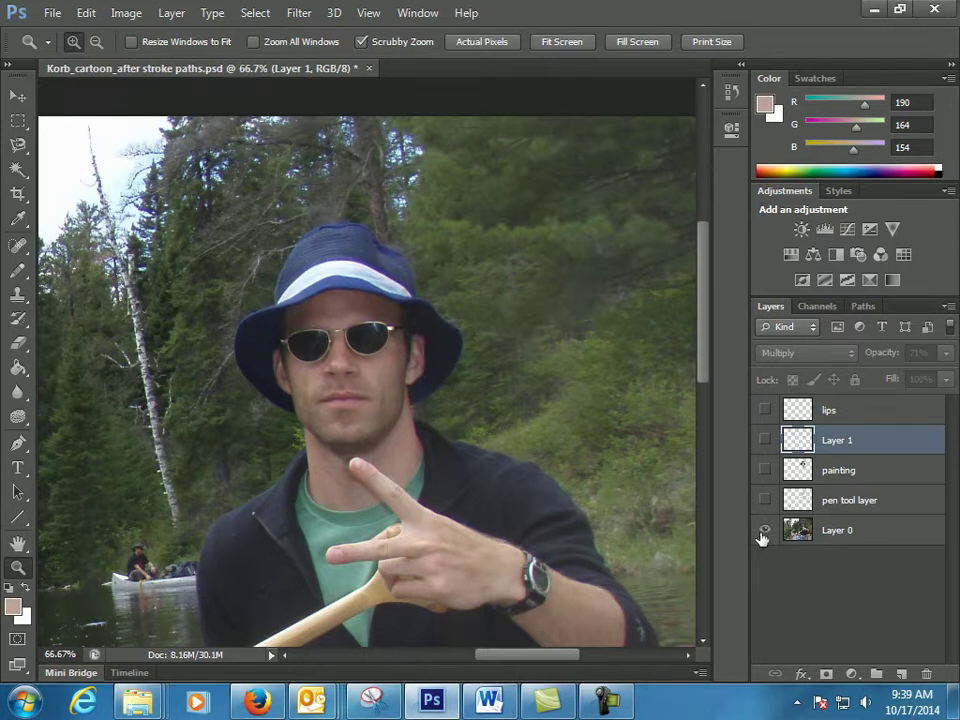
- Show the pen tool layer, painting, Layer 1 and lips layers again, and hide the Layer 0 photo
click(765, 500)
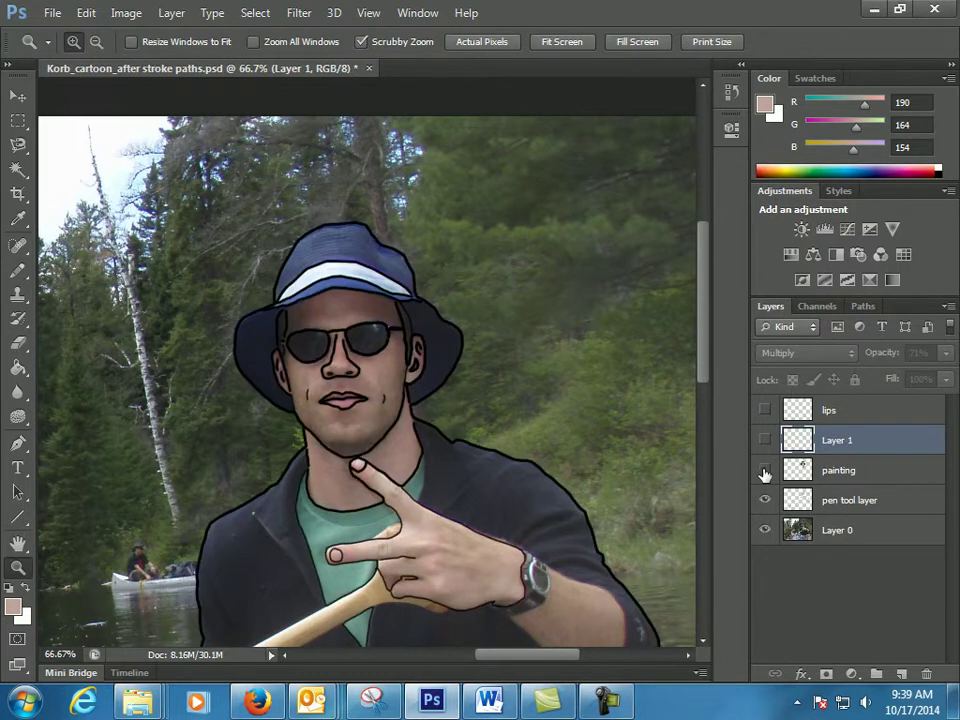
click(765, 470)
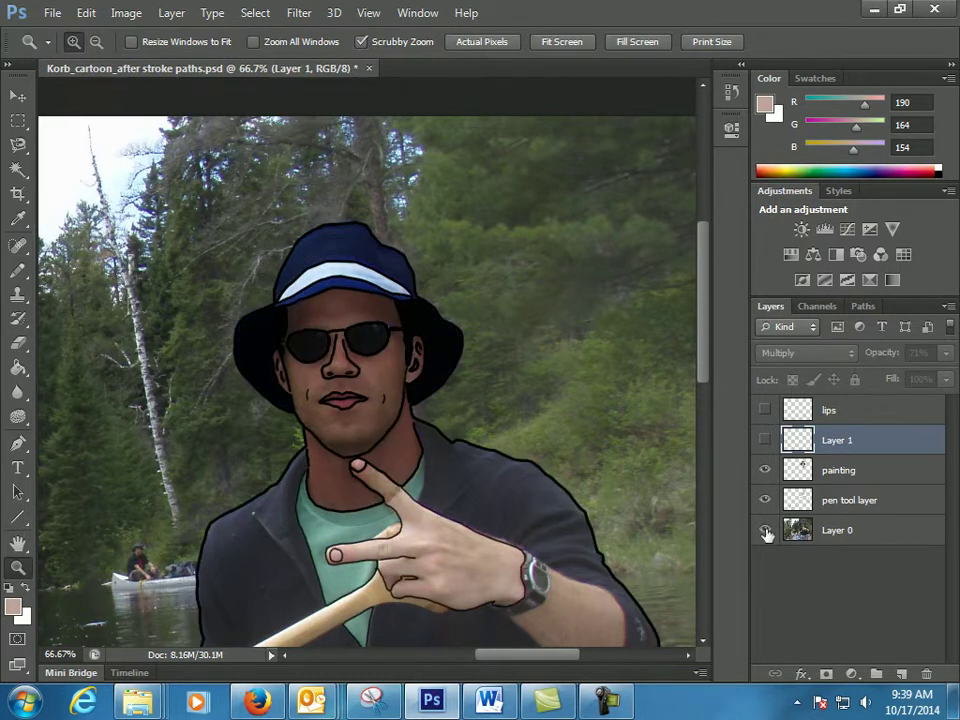
click(766, 531)
click(765, 440)
click(765, 410)
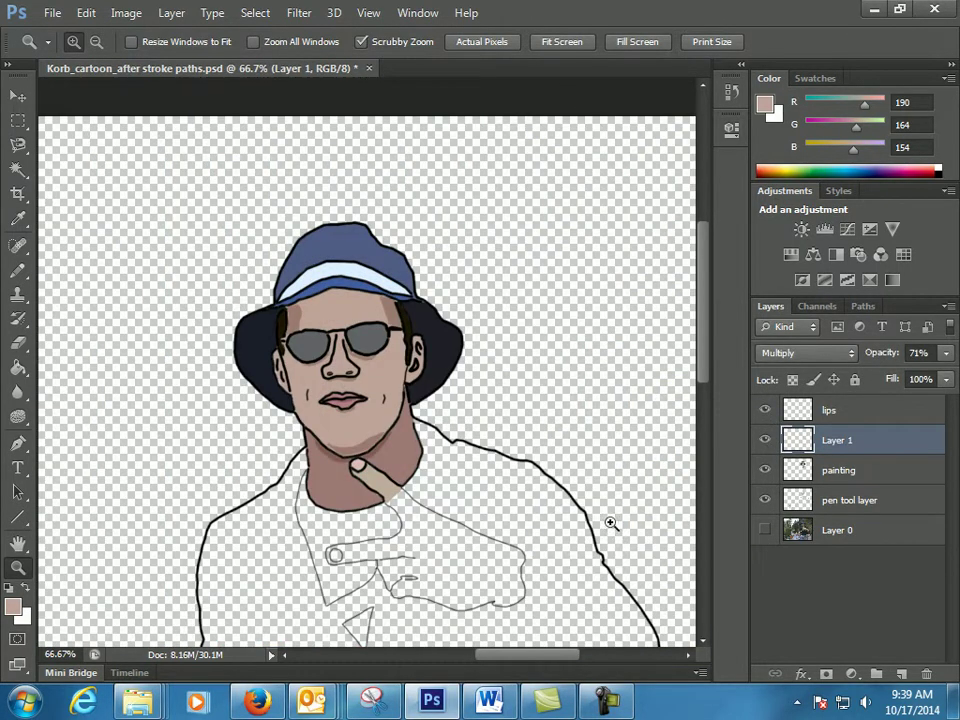
- Examine the unpainted torso and hand outlines, and the line work where the hat brim meets the jaw
drag(525, 510, 476, 268)
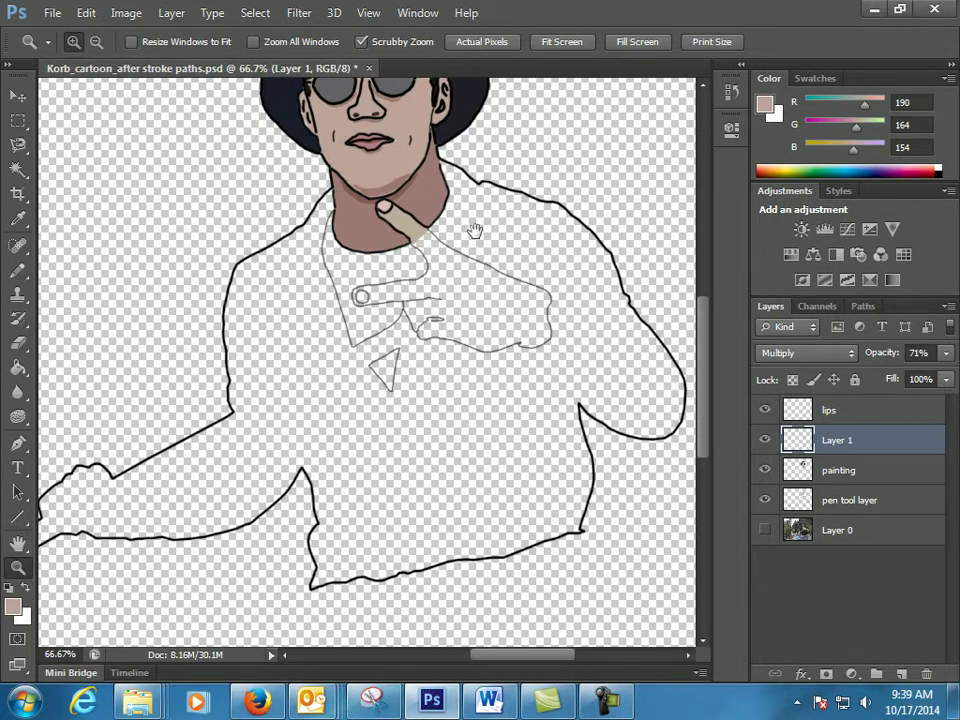
drag(360, 180, 530, 428)
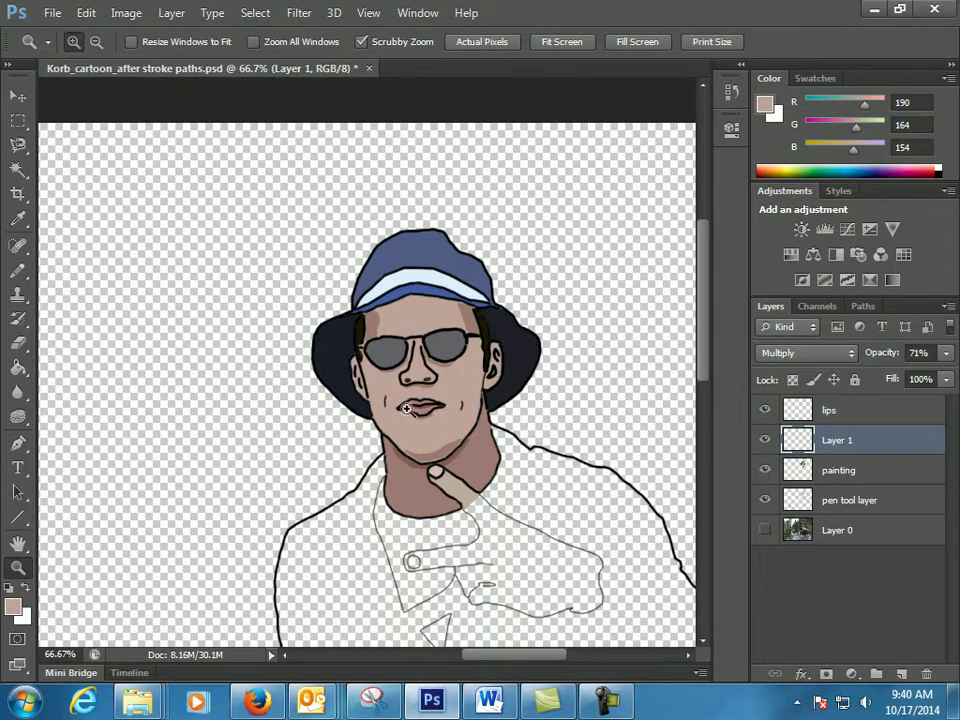
click(372, 440)
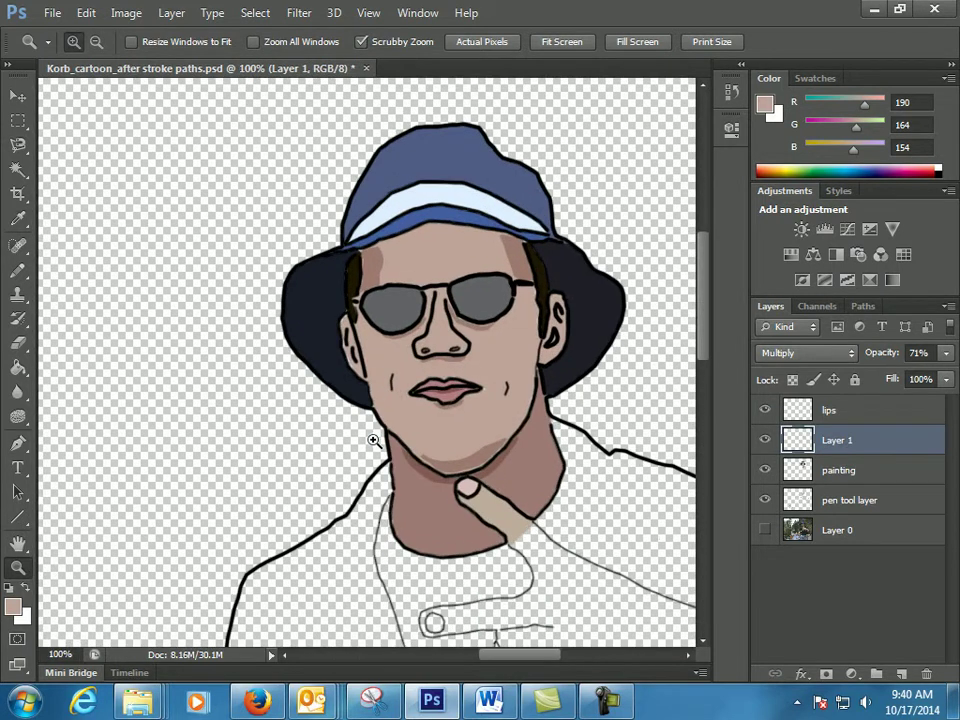
click(372, 440)
click(372, 440)
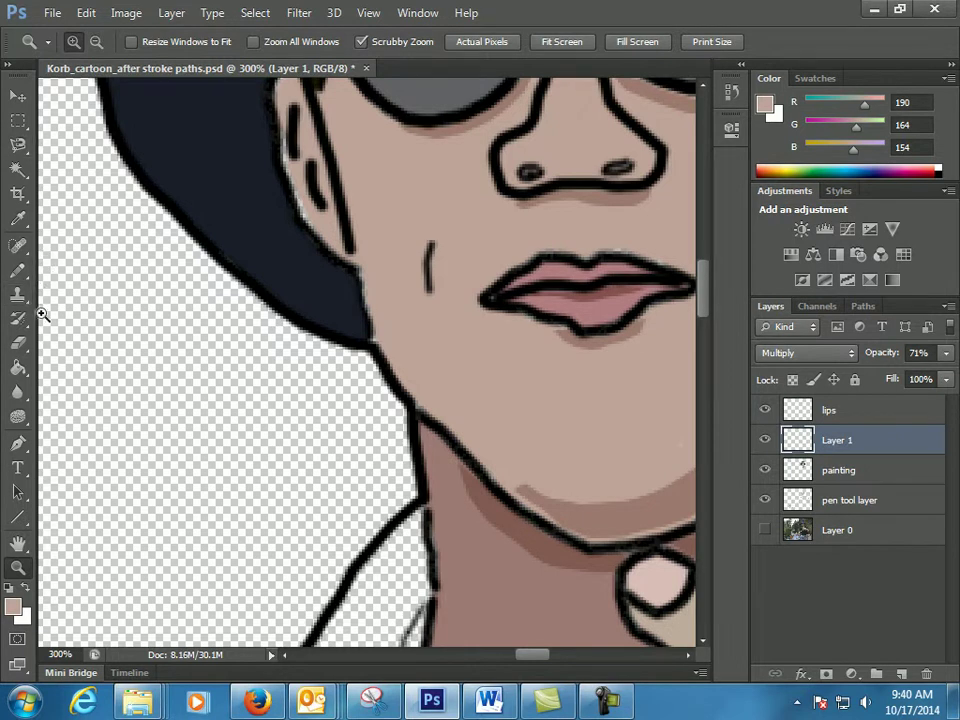
drag(18, 270, 92, 270)
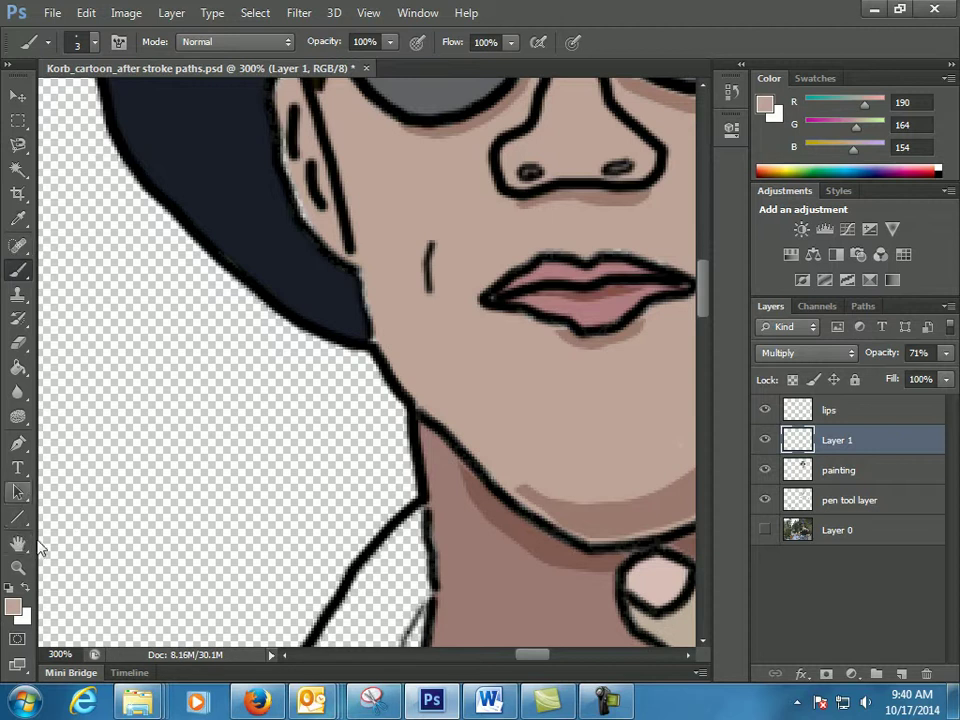
click(20, 567)
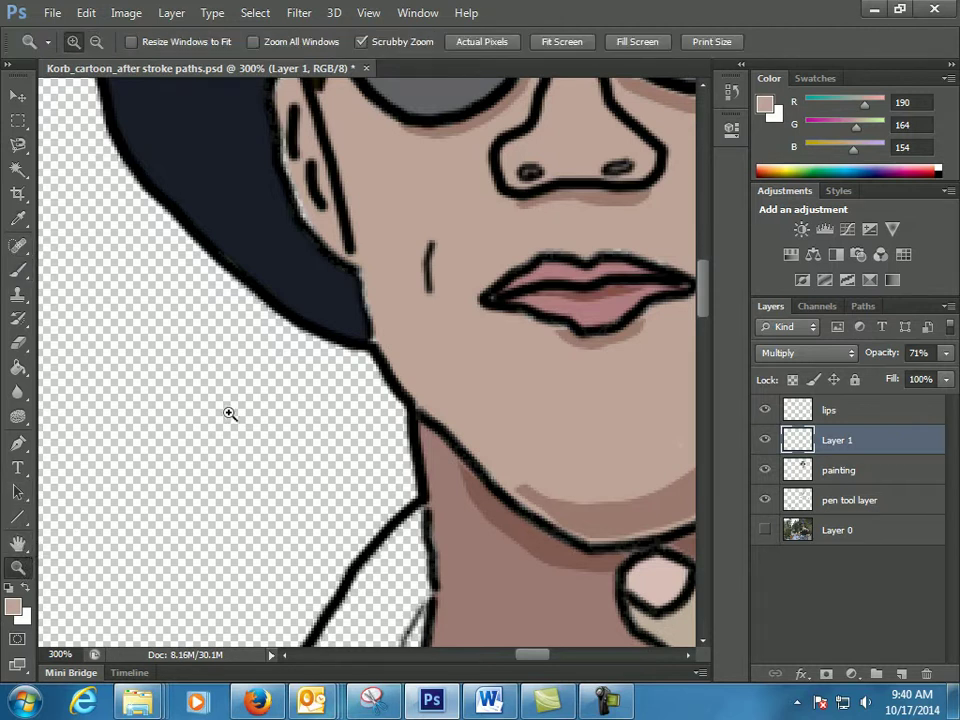
click(366, 349)
click(366, 349)
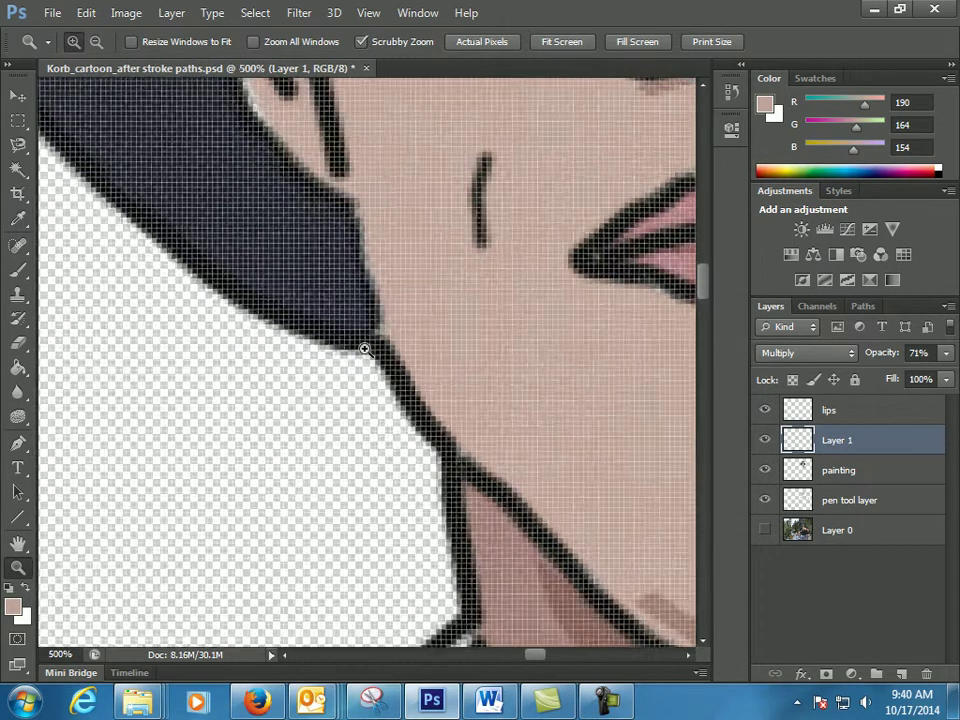
click(366, 349)
alt+click(364, 348)
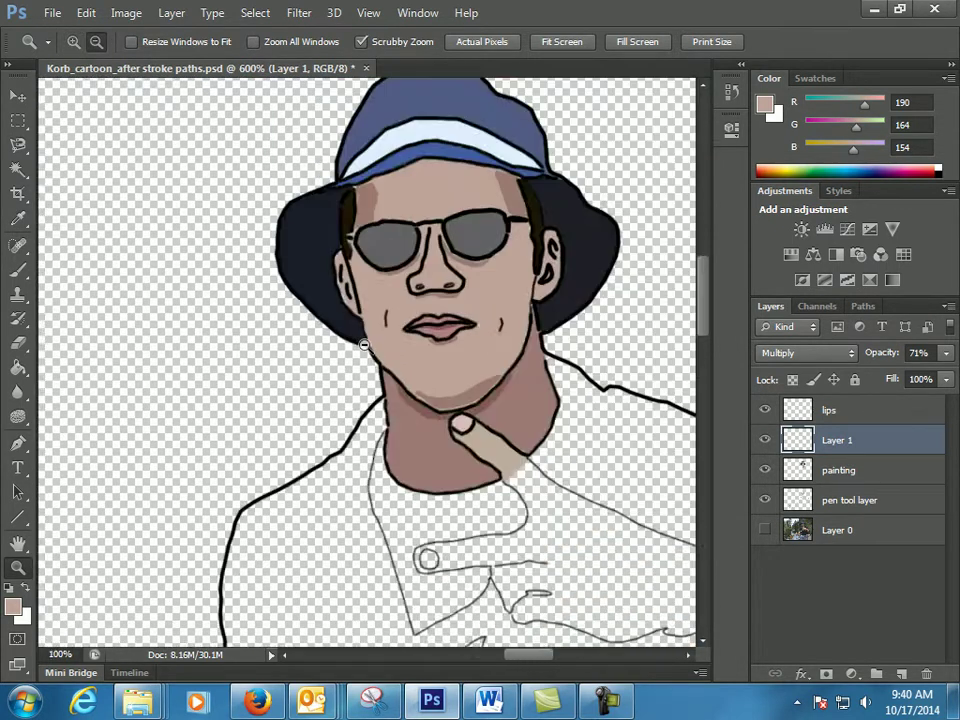
alt+click(364, 344)
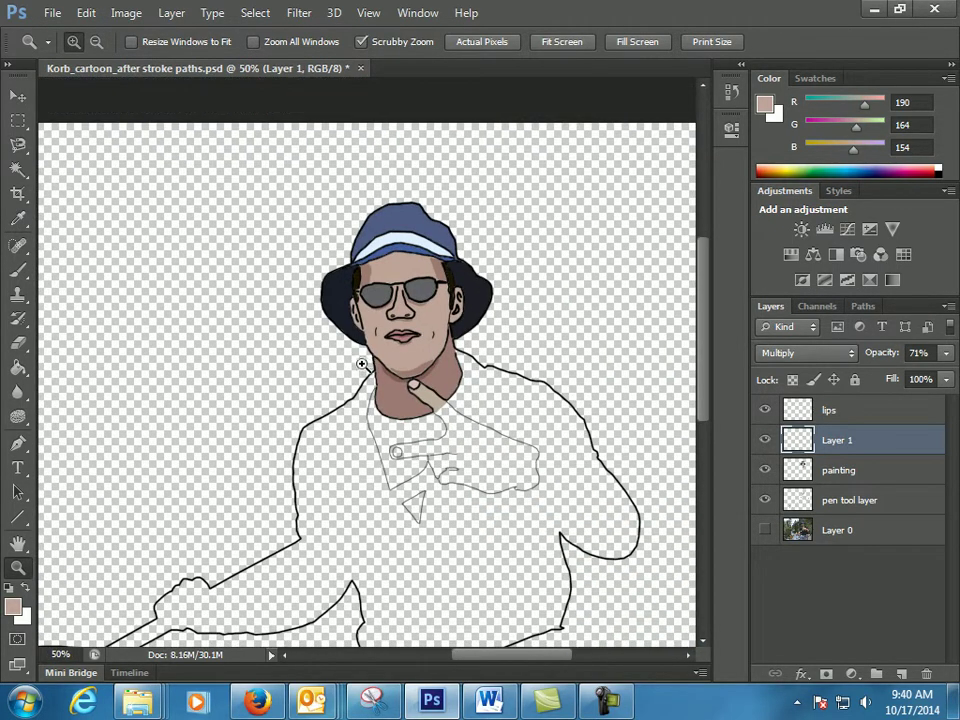
- Examine the outlines and shading around the jaw, ear, sunglasses and mouth up close, and the whole head
click(361, 365)
click(361, 365)
click(361, 365)
click(361, 365)
click(361, 365)
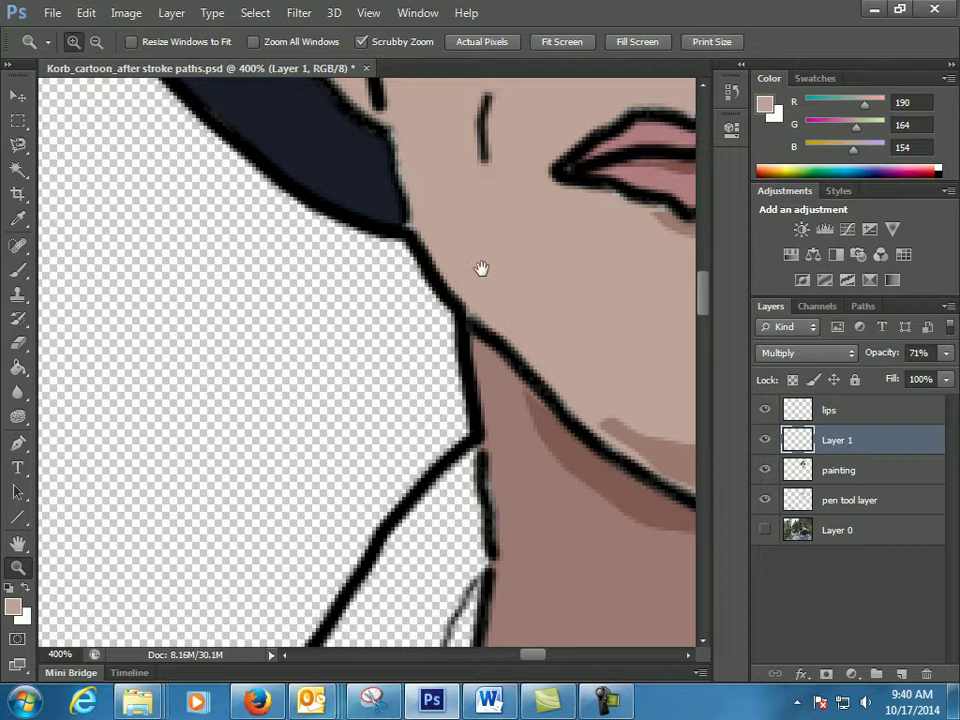
drag(484, 200, 450, 541)
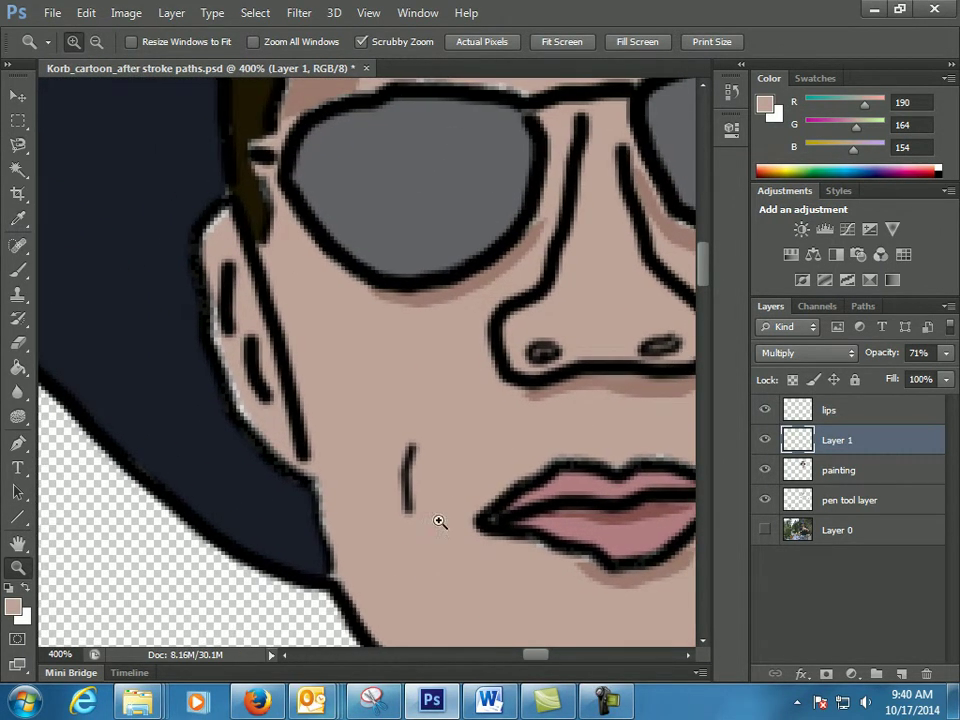
drag(309, 343, 330, 470)
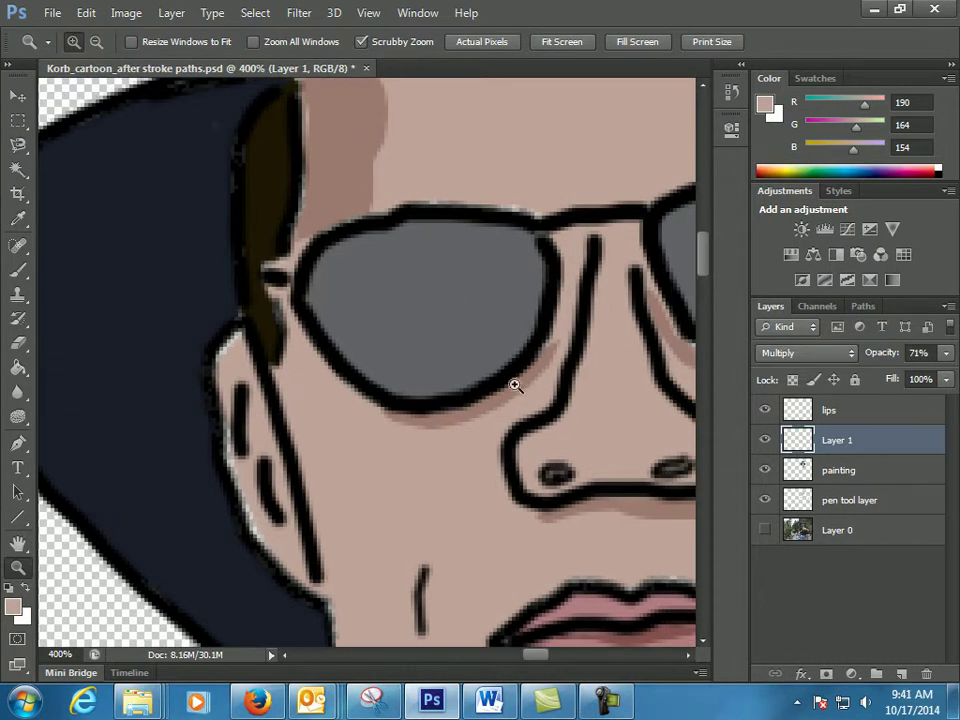
drag(364, 534, 381, 193)
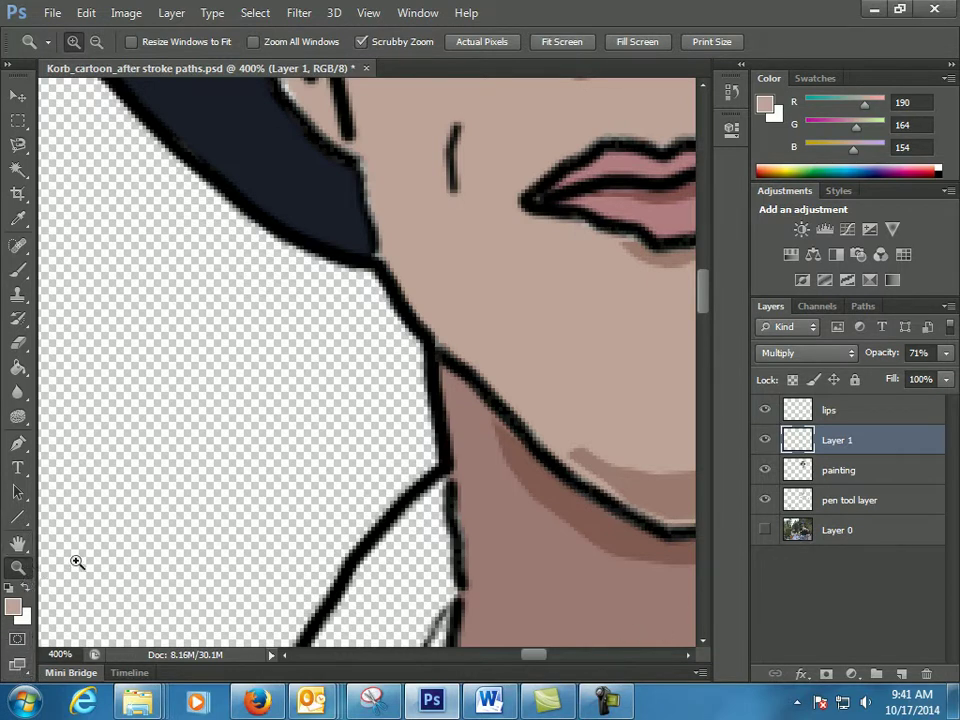
alt+click(480, 360)
alt+click(480, 360)
alt+click(480, 360)
alt+click(480, 360)
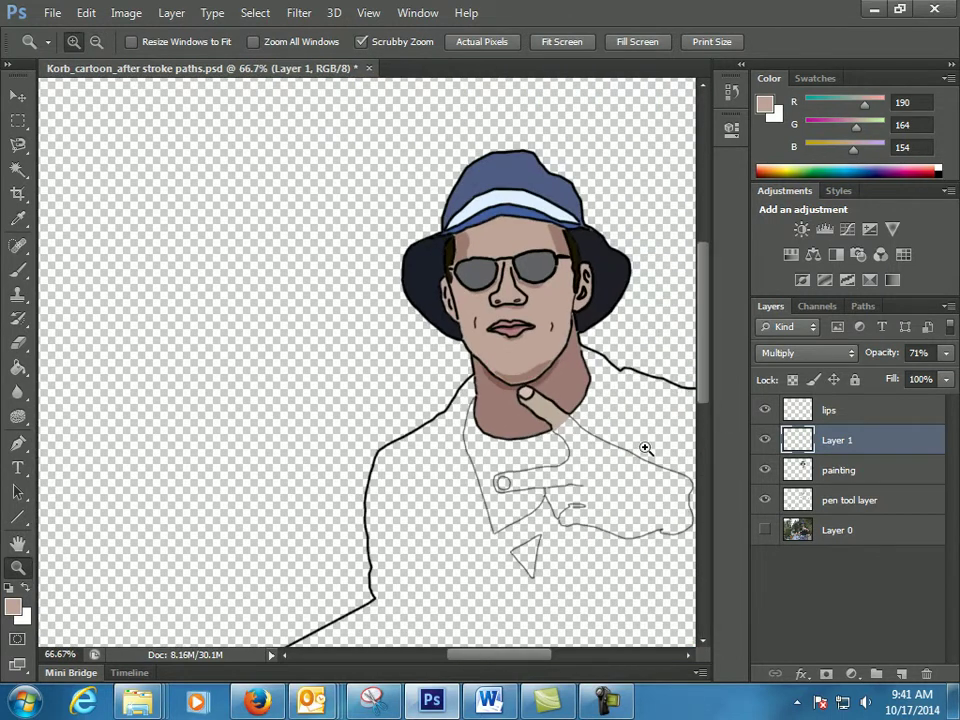
drag(666, 434, 481, 484)
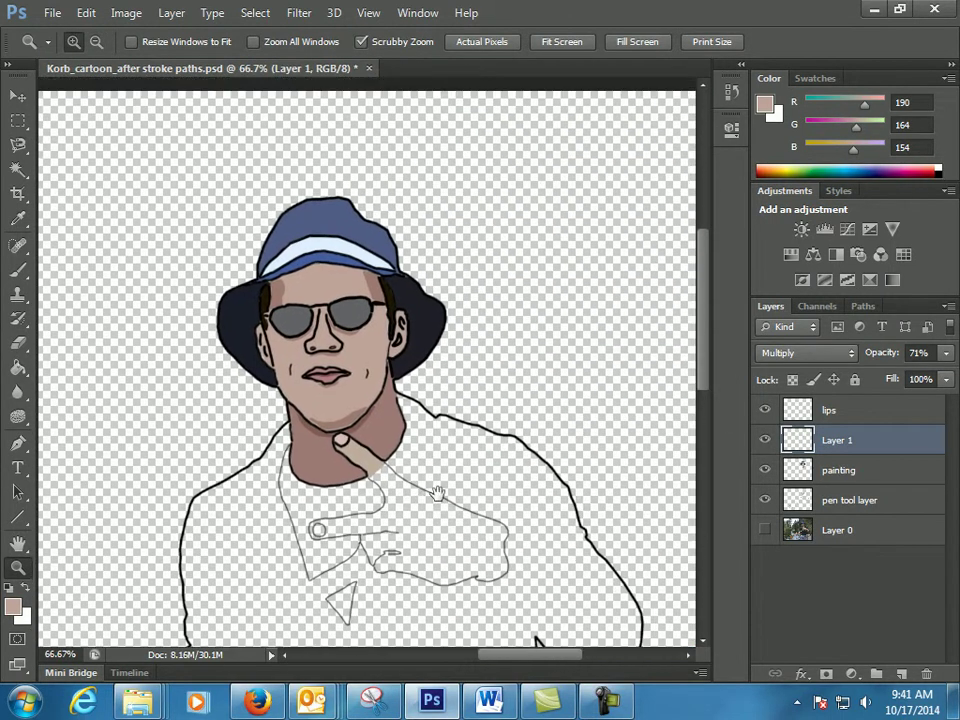
- Isolate the shading on Layer 1 and the lips by hiding the pen tool layer and painting layers
click(766, 501)
click(765, 471)
click(765, 441)
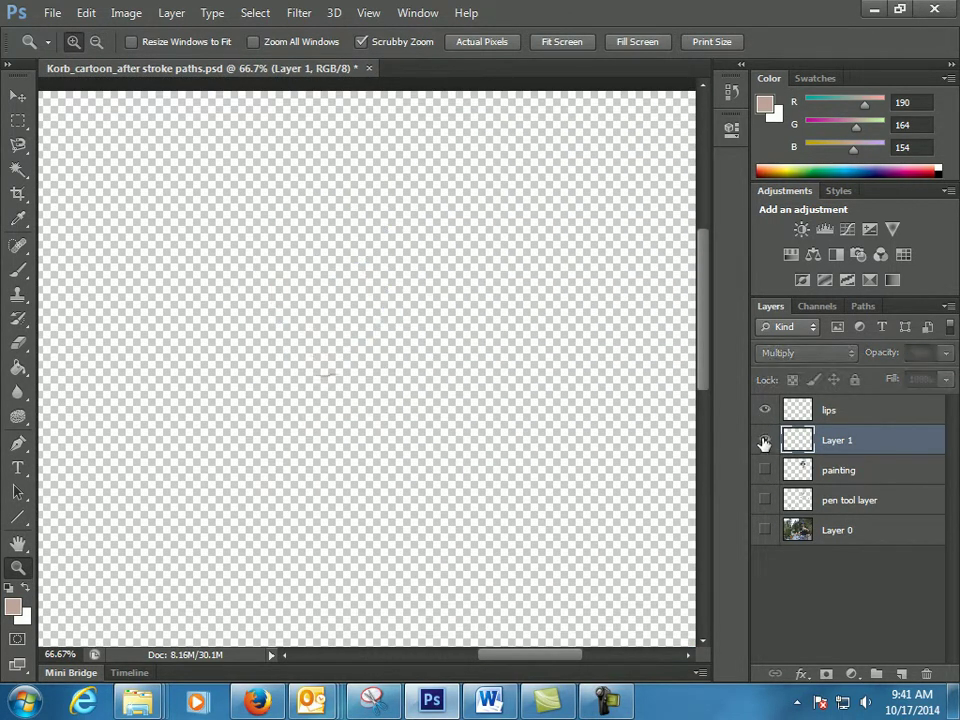
click(765, 441)
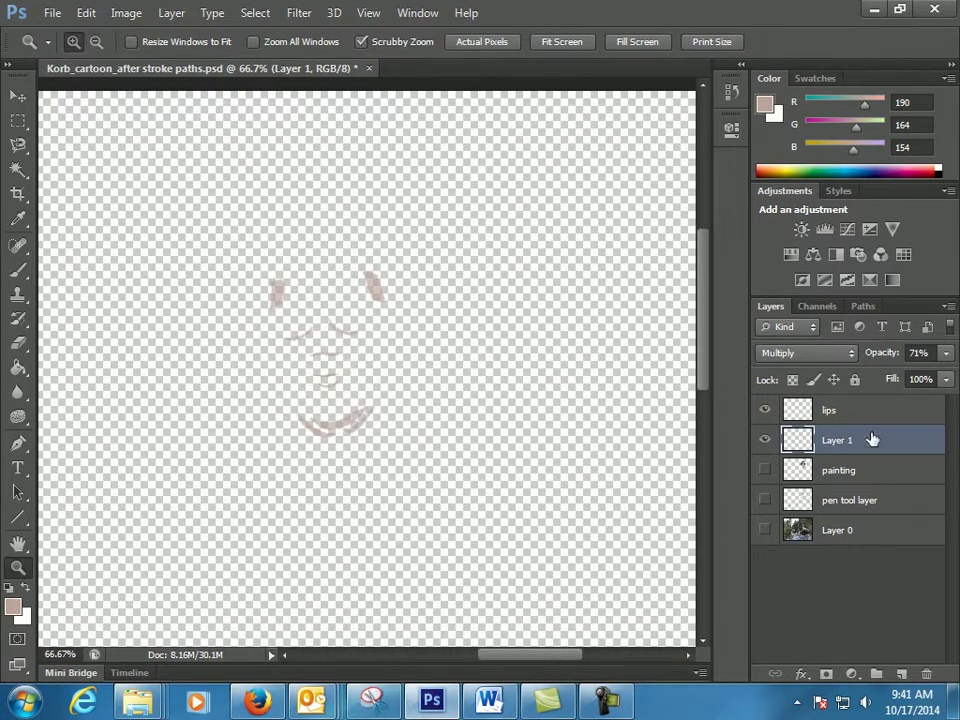
- Show the painting layer, the pen tool layer and the Layer 0 photo
click(764, 470)
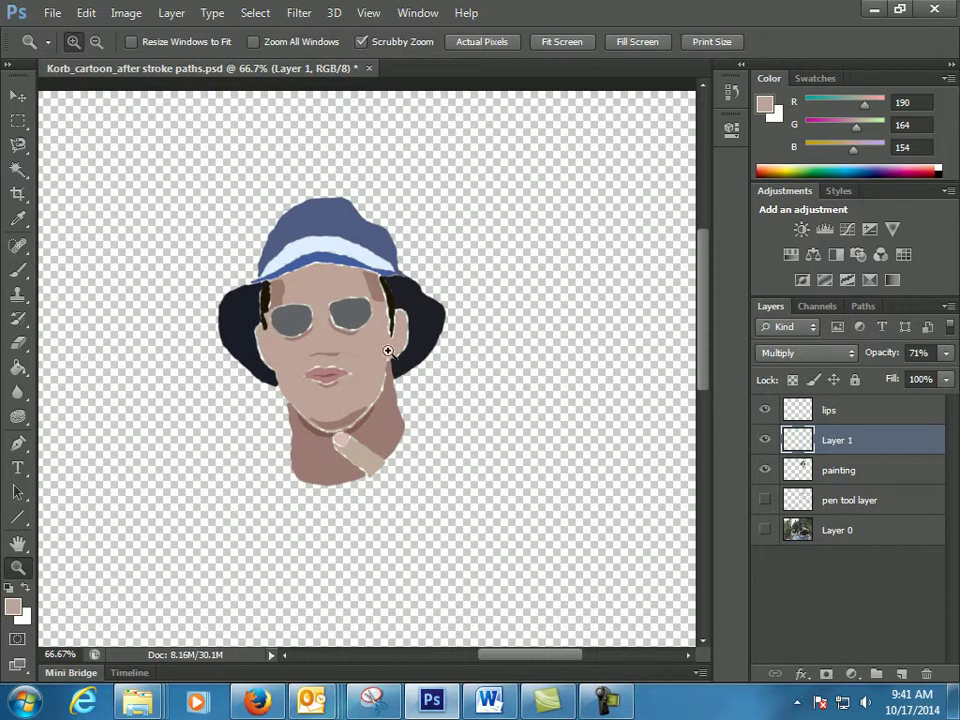
click(765, 500)
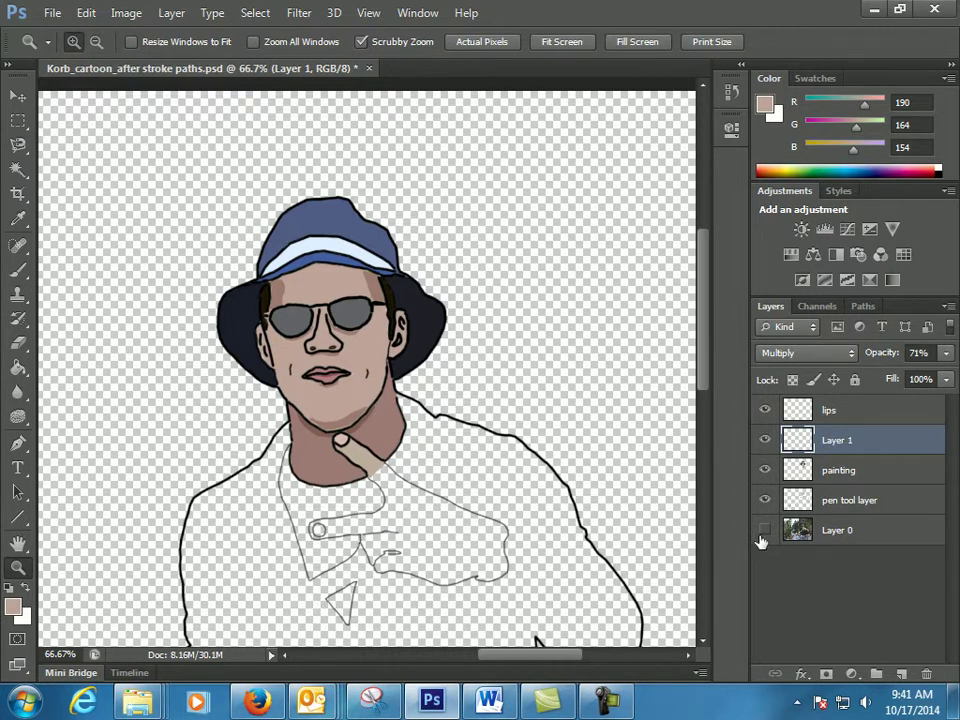
click(765, 531)
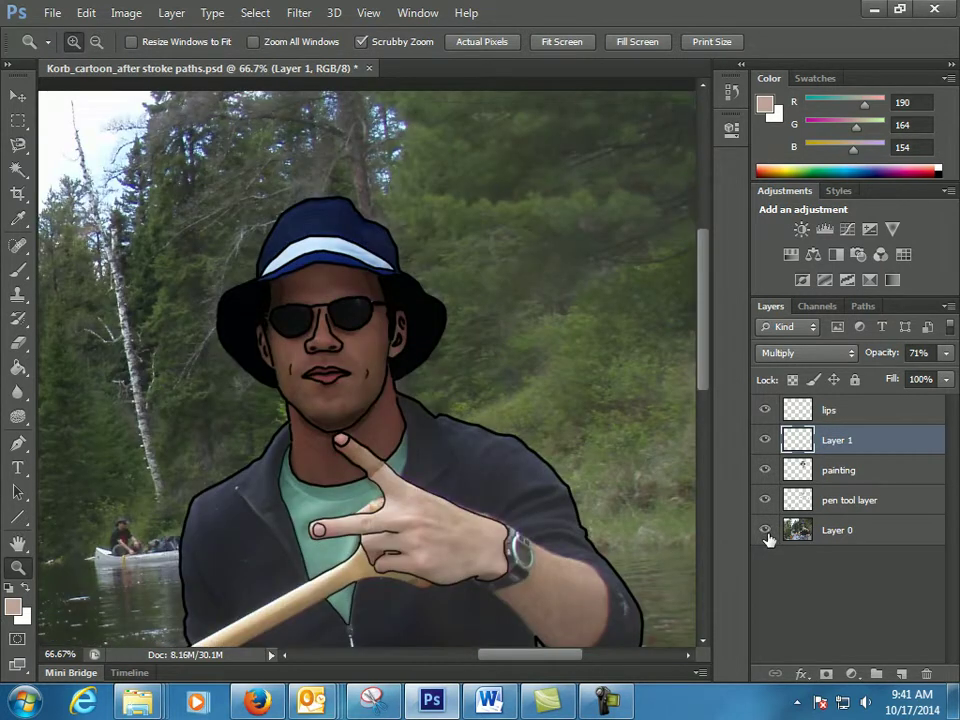
- Isolate the painted colours by hiding Layer 0 and the pen tool layer, and show all the layers again
click(765, 531)
click(765, 500)
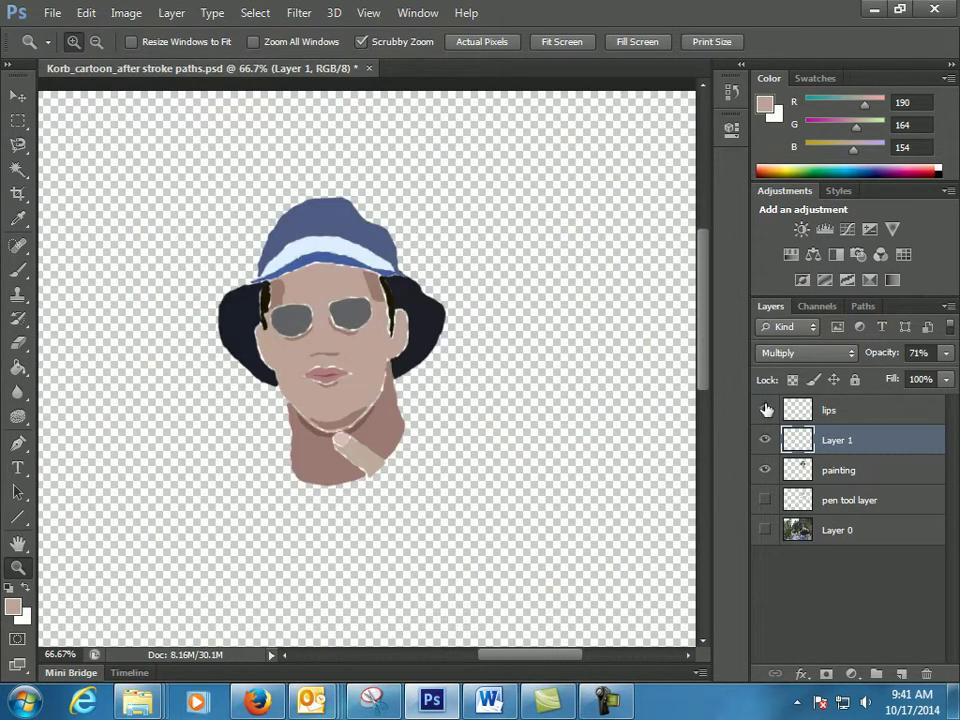
mouse_move(765, 472)
mouse_down()
mouse_move(765, 418)
mouse_move(765, 545)
mouse_up()
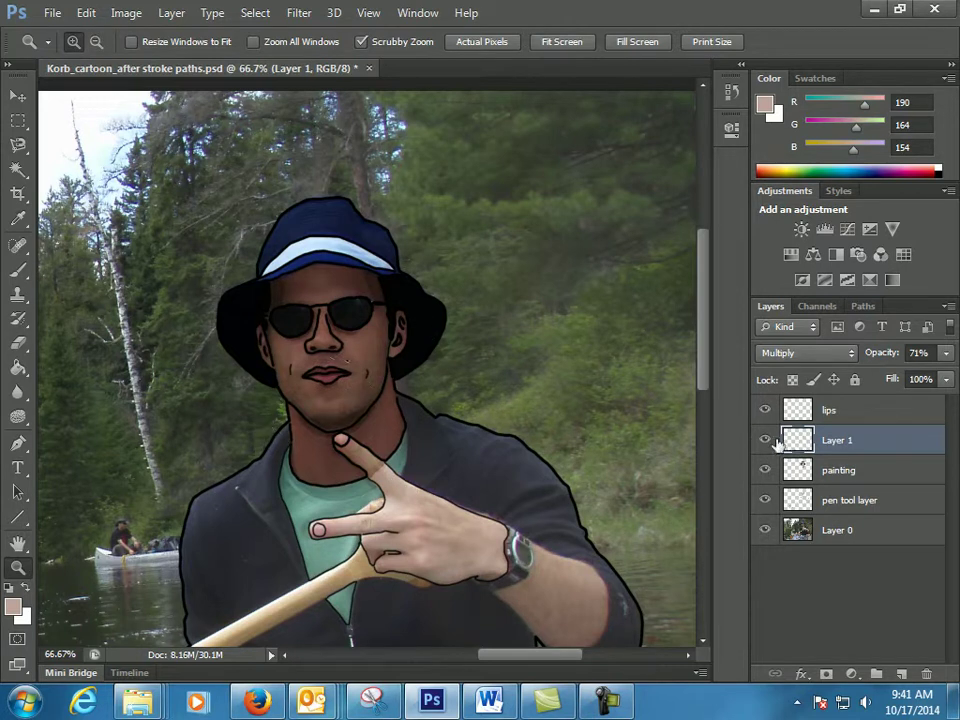
- Compare the portrait without and with the painting layer, and hide the Layer 0 photo
click(765, 470)
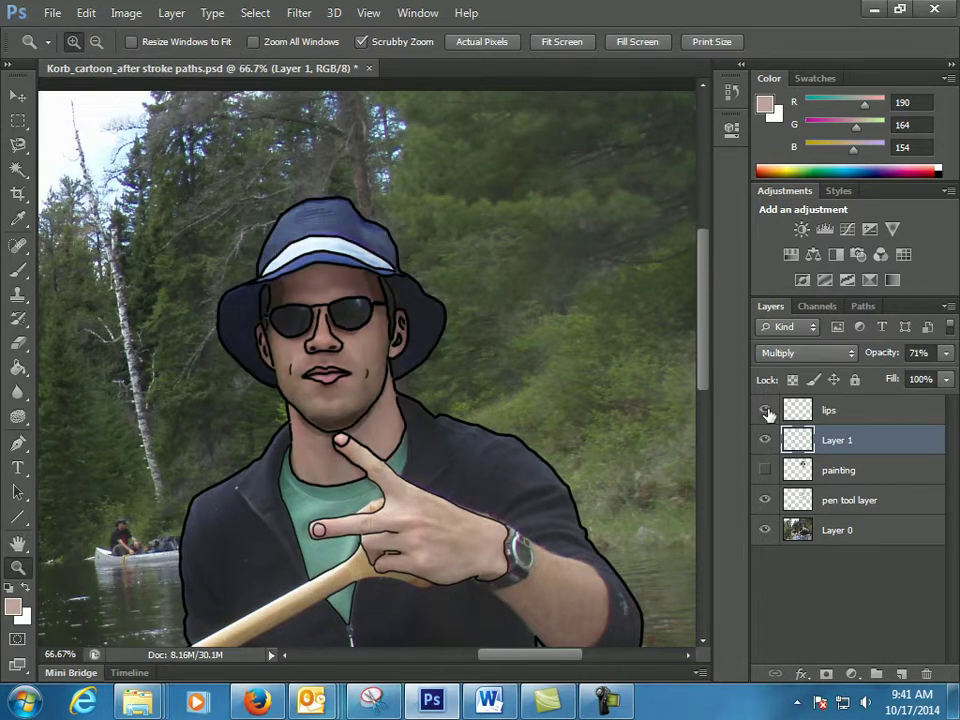
click(765, 469)
click(765, 530)
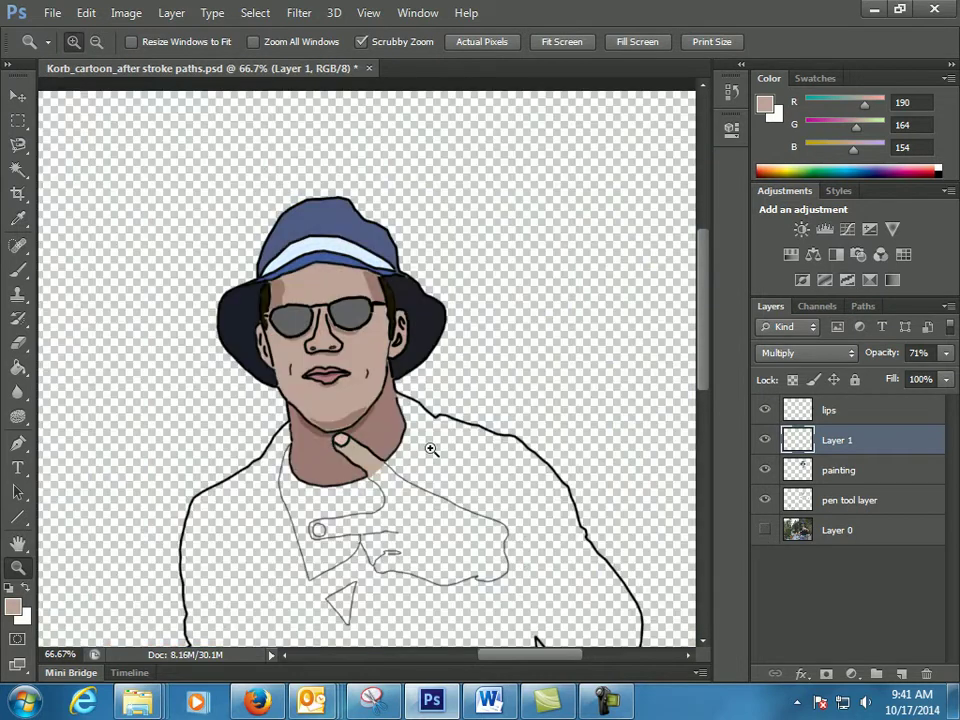
drag(334, 415, 449, 305)
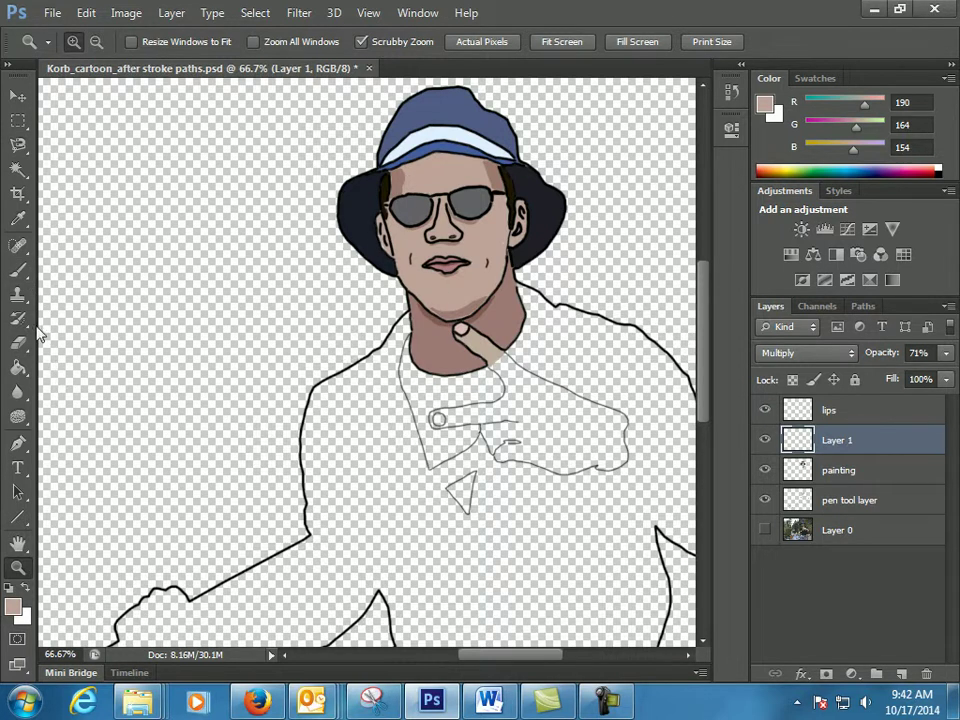
- Take the Brush tool near the collar outline at 400% zoom and resize its tip to 62 px and down to 17 px
click(18, 270)
click(18, 567)
drag(388, 366, 396, 366)
click(396, 366)
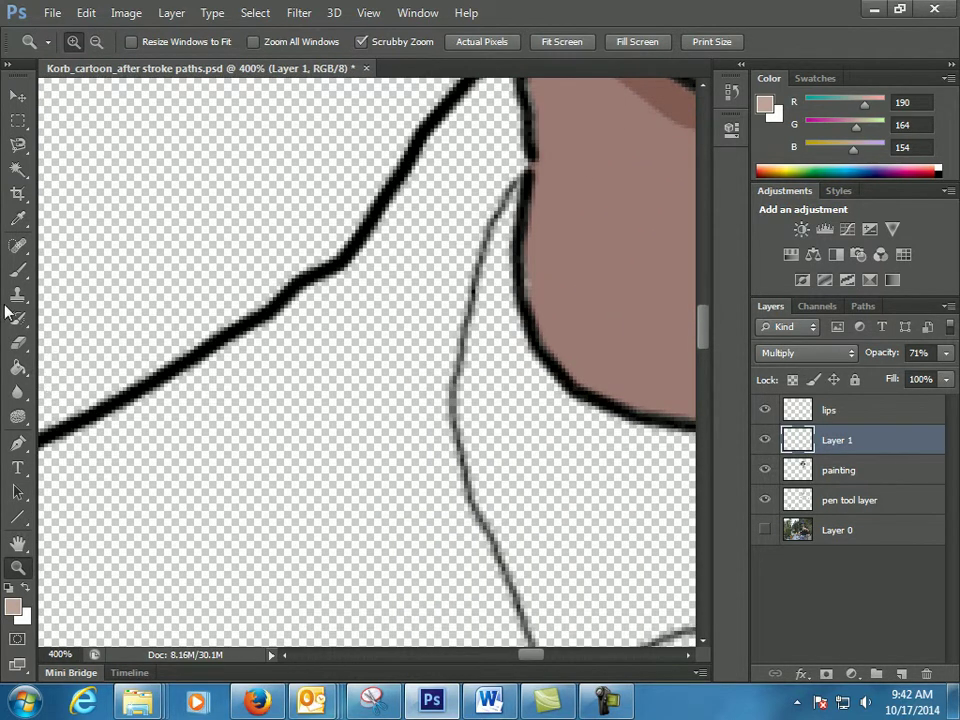
click(18, 270)
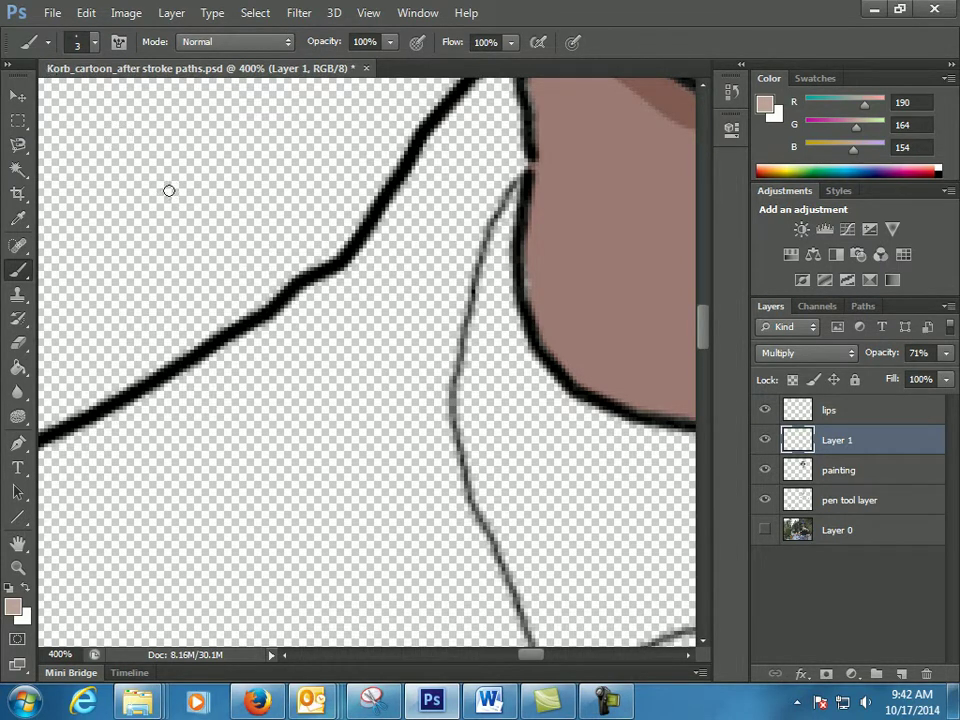
right_click(310, 397)
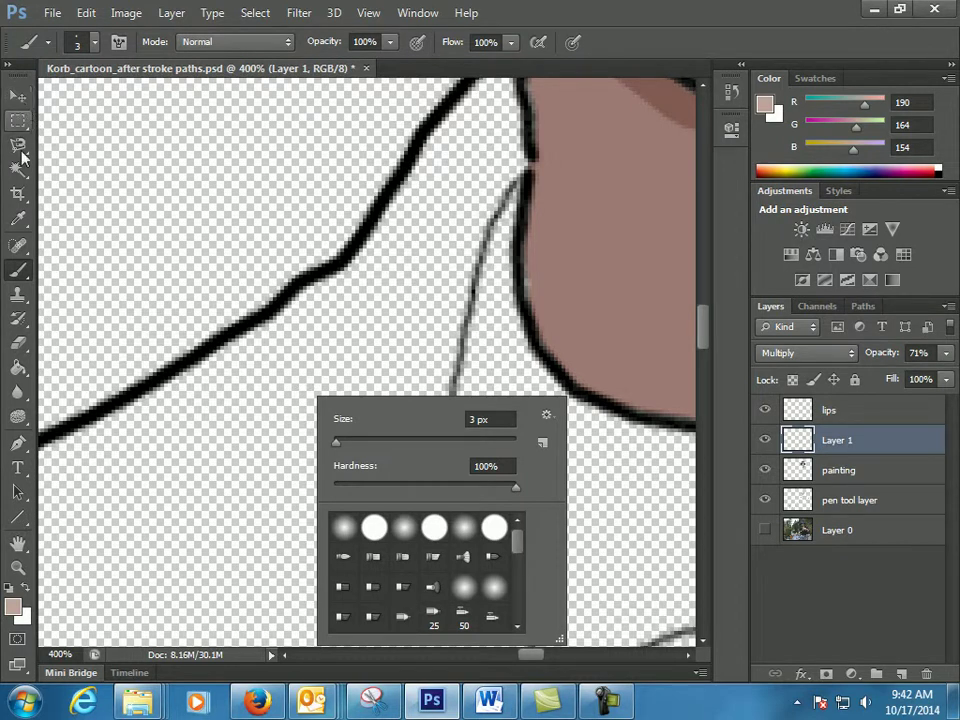
key(Escape)
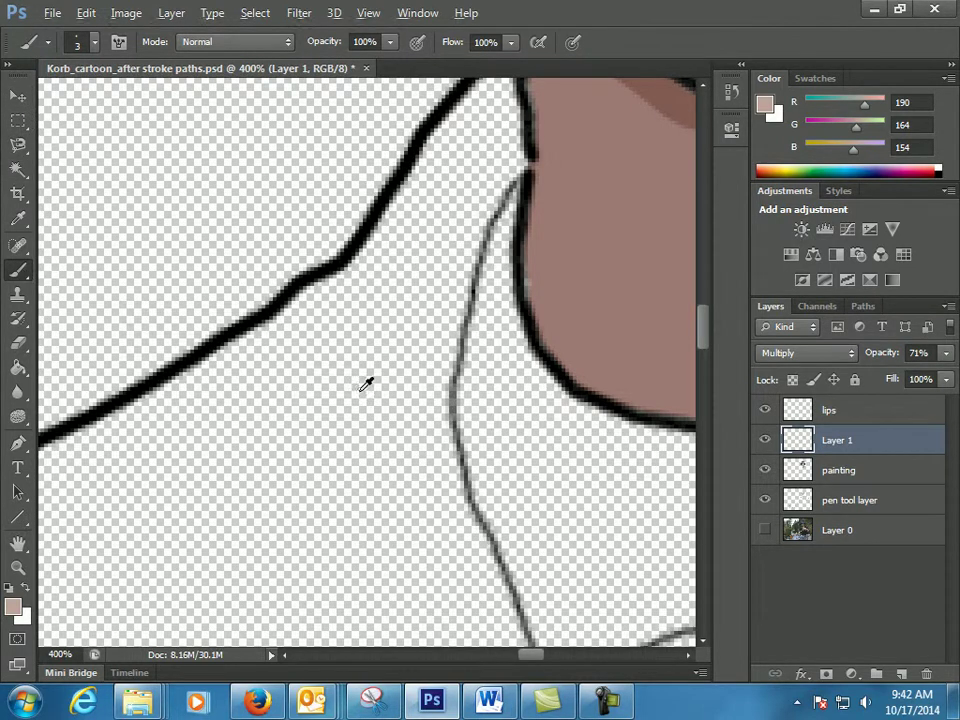
mouse_move(362, 390)
mouse_down()
mouse_move(491, 396)
mouse_move(360, 392)
mouse_up()
drag(227, 489, 390, 476)
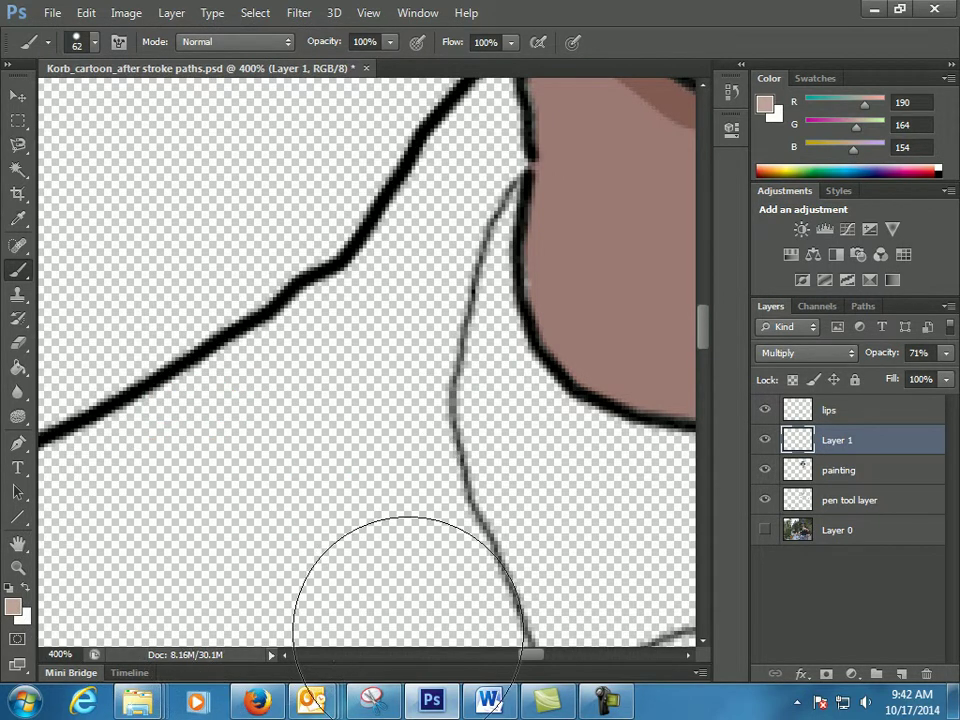
mouse_move(389, 346)
mouse_down()
mouse_move(332, 349)
mouse_move(335, 333)
mouse_up()
- Paint a short test stroke across the shoulder outline on Layer 1, undo it, and view the drawing at 50%
mouse_move(414, 257)
mouse_down()
mouse_move(398, 257)
mouse_move(414, 197)
mouse_move(388, 139)
mouse_up()
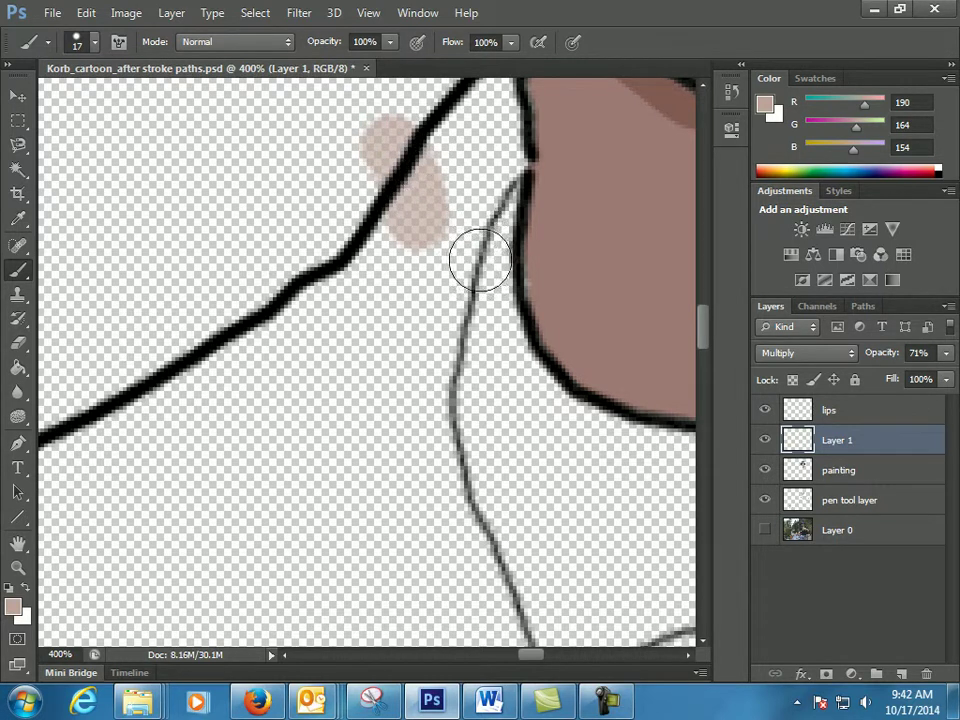
key(ctrl+z)
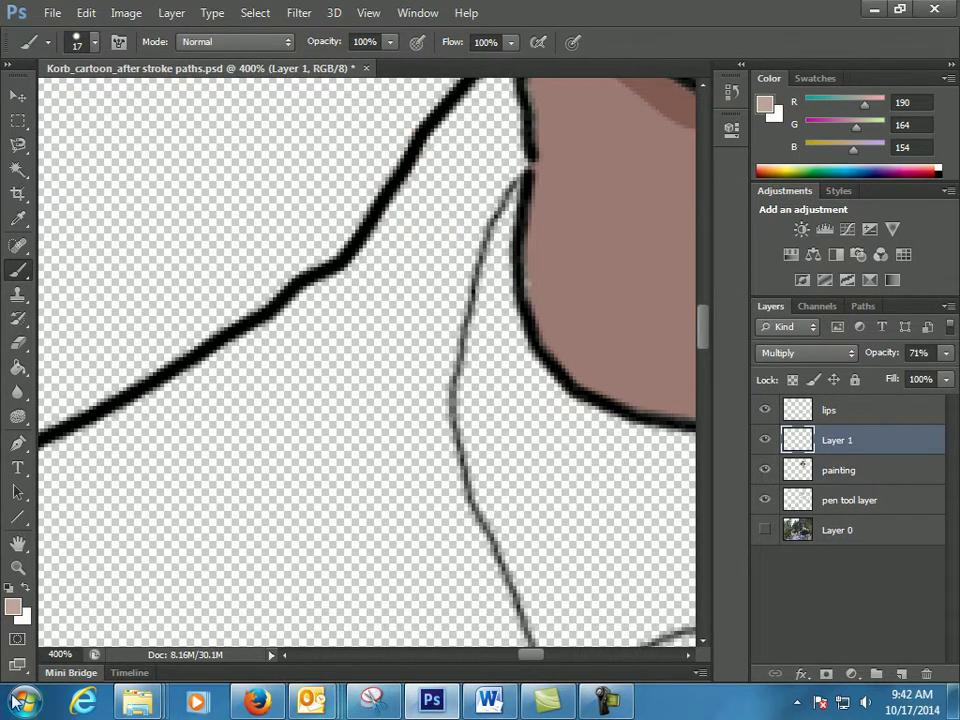
click(76, 655)
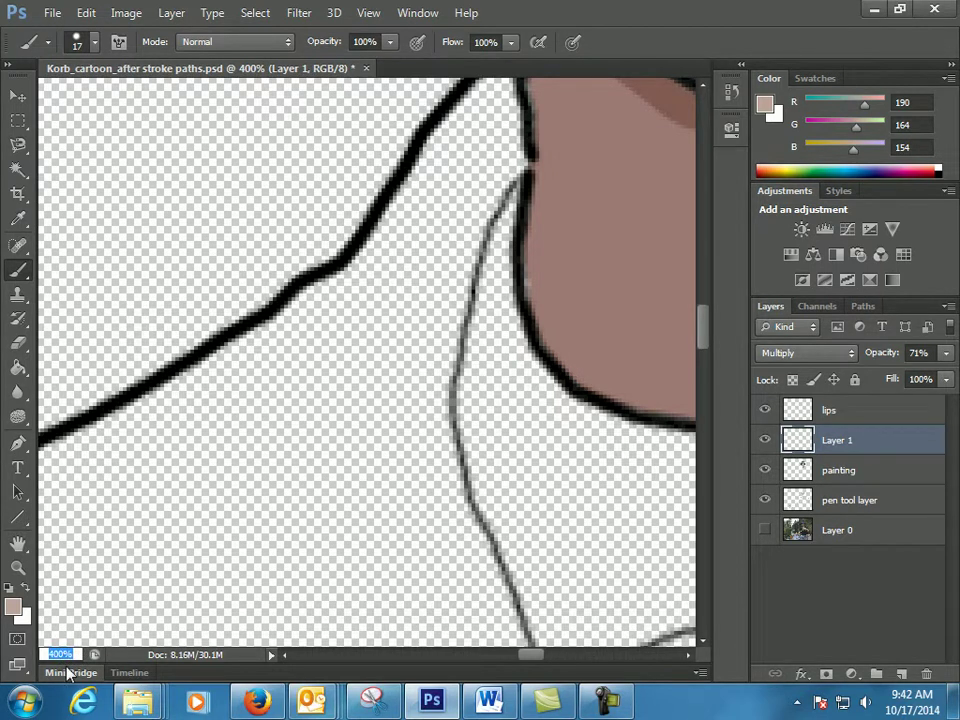
text(50)
key(Return)
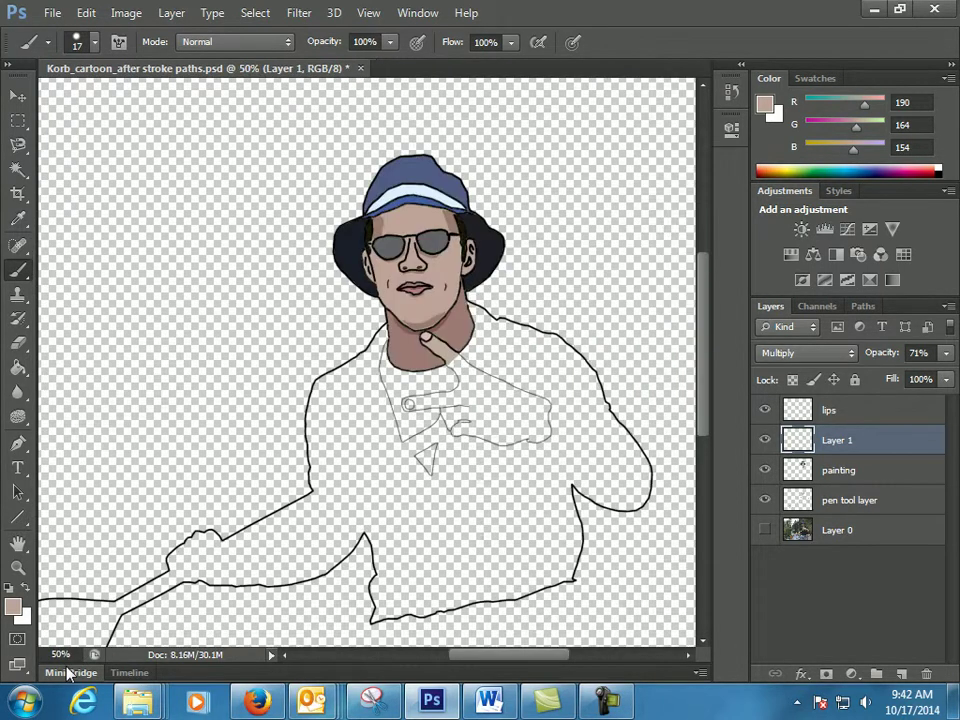